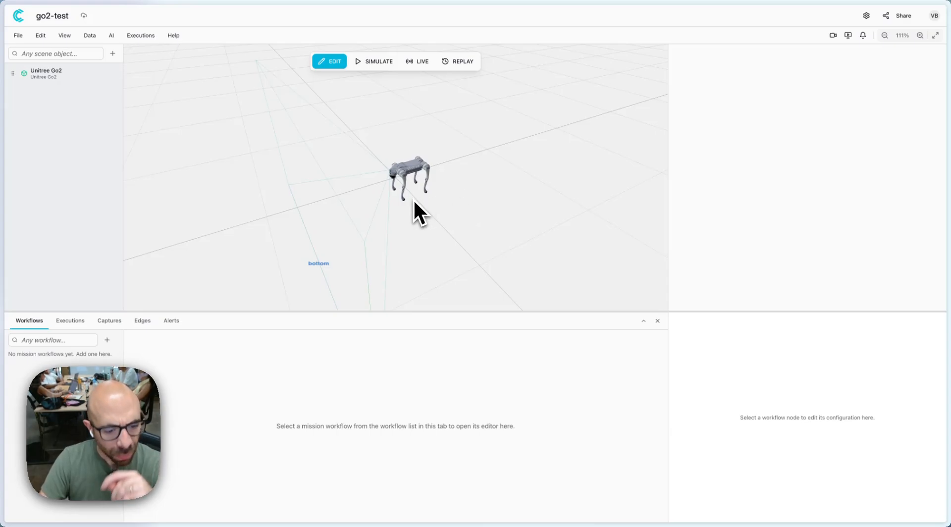
Add a waypoint on the ground behind the Unitree Go2 robot.
{"action": "scroll", "coordinate": [424, 199], "scroll_direction": "up", "scroll_amount": 4}
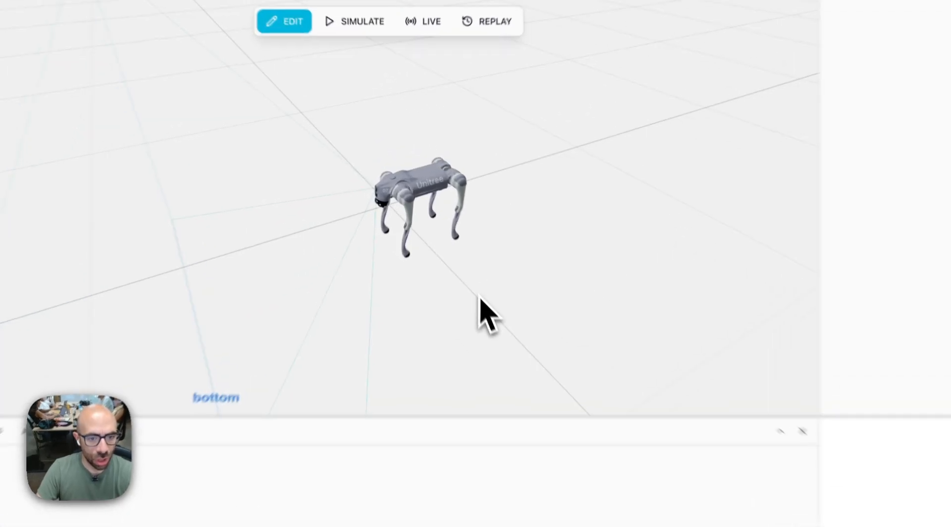
{"action": "left_click_drag", "start_coordinate": [453, 234], "coordinate": [385, 233]}
{"action": "left_click_drag", "start_coordinate": [368, 313], "coordinate": [486, 210]}
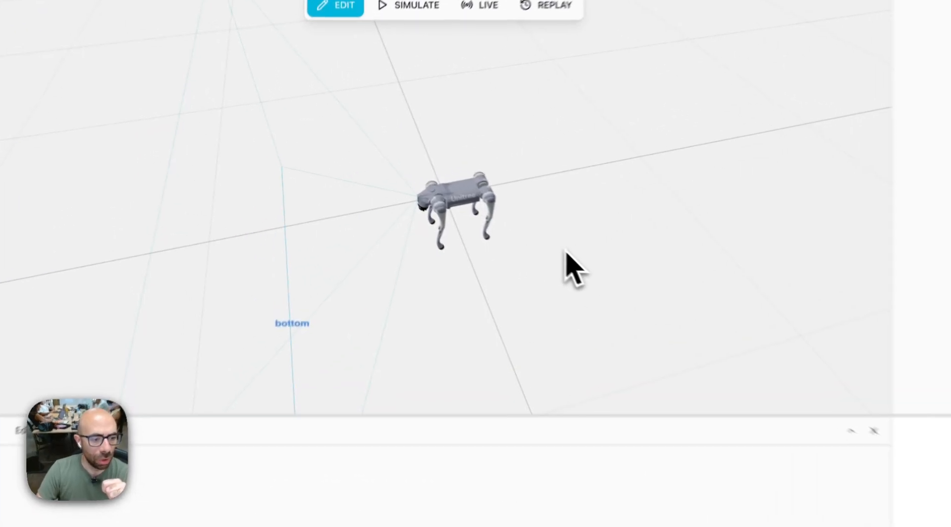
{"action": "mouse_move", "coordinate": [470, 209]}
{"action": "left_mouse_down"}
{"action": "mouse_move", "coordinate": [424, 202]}
{"action": "mouse_move", "coordinate": [466, 214]}
{"action": "left_mouse_up"}
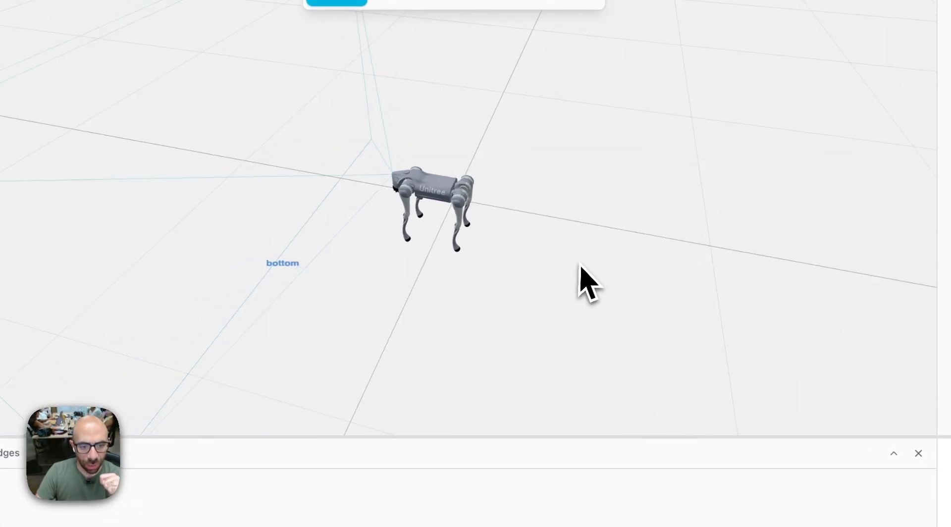
{"action": "left_click_drag", "start_coordinate": [580, 265], "coordinate": [597, 209]}
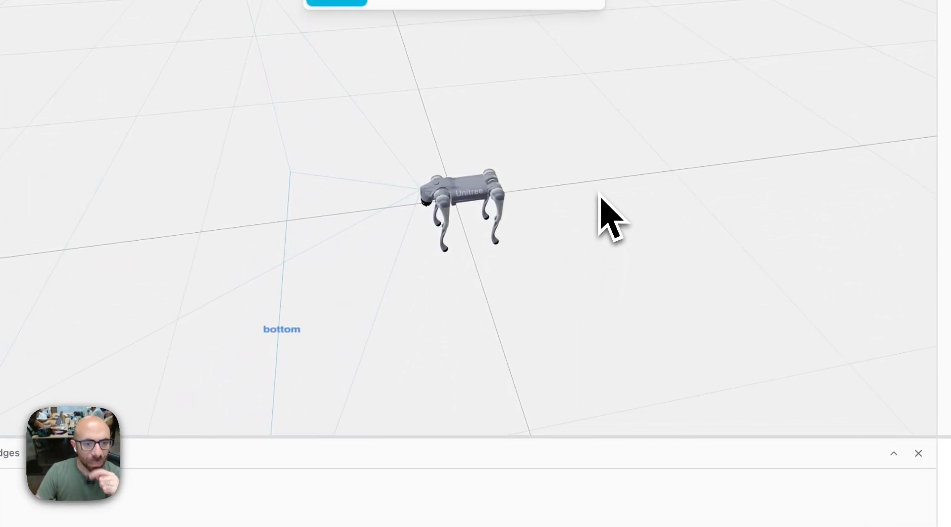
{"action": "right_click", "coordinate": [600, 197]}
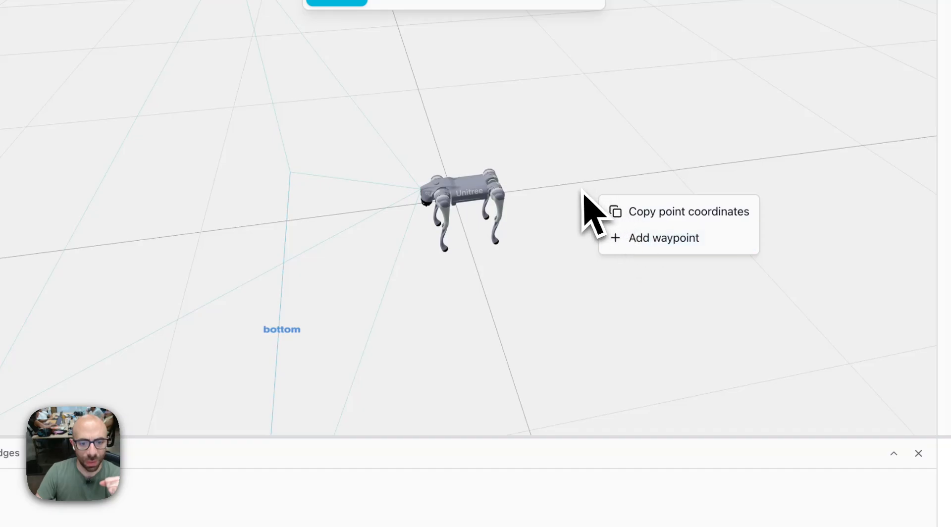
{"action": "left_click", "coordinate": [579, 228]}
{"action": "left_click_drag", "start_coordinate": [670, 265], "coordinate": [612, 193]}
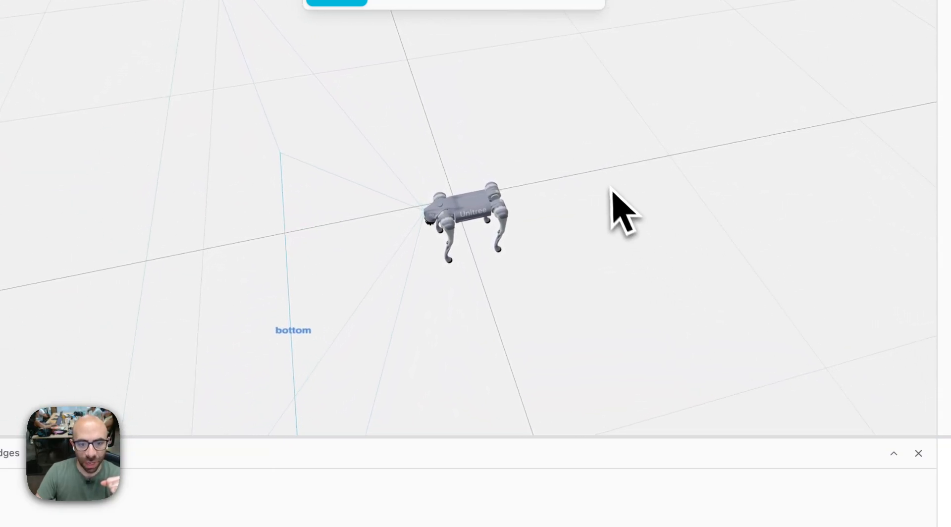
{"action": "right_click", "coordinate": [608, 184]}
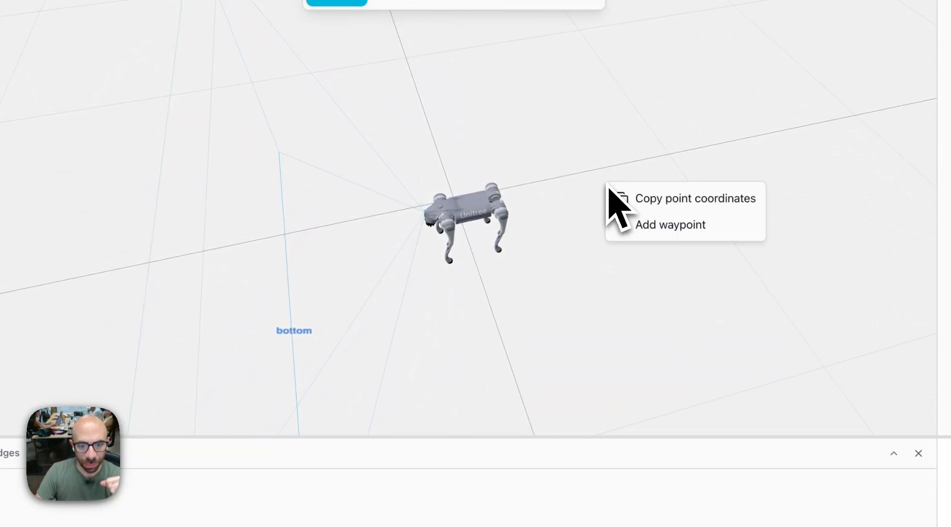
{"action": "left_click", "coordinate": [643, 232]}
Move Waypoint 1 along its red axis to the ground in front of the Unitree Go2 and deselect it.
{"action": "left_click_drag", "start_coordinate": [676, 308], "coordinate": [609, 239]}
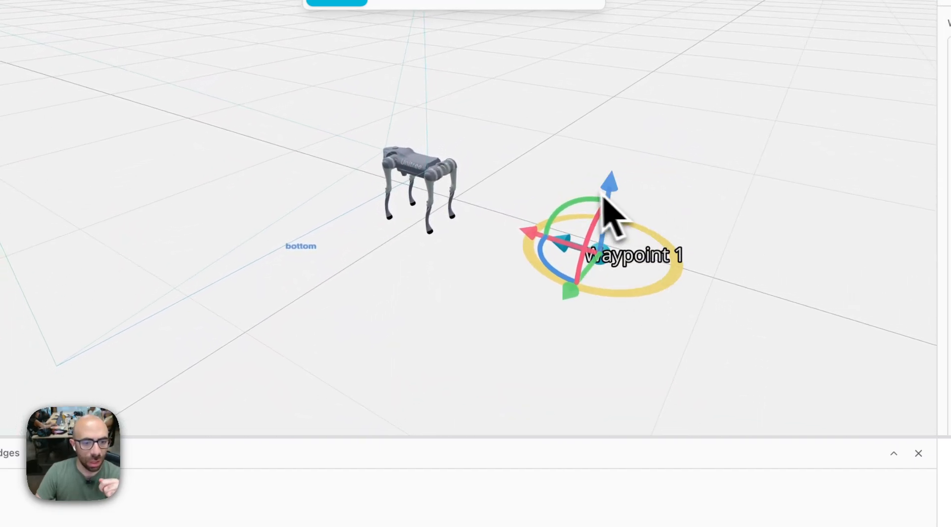
{"action": "left_click_drag", "start_coordinate": [484, 365], "coordinate": [605, 287]}
{"action": "scroll", "coordinate": [608, 281], "scroll_direction": "down", "scroll_amount": 3}
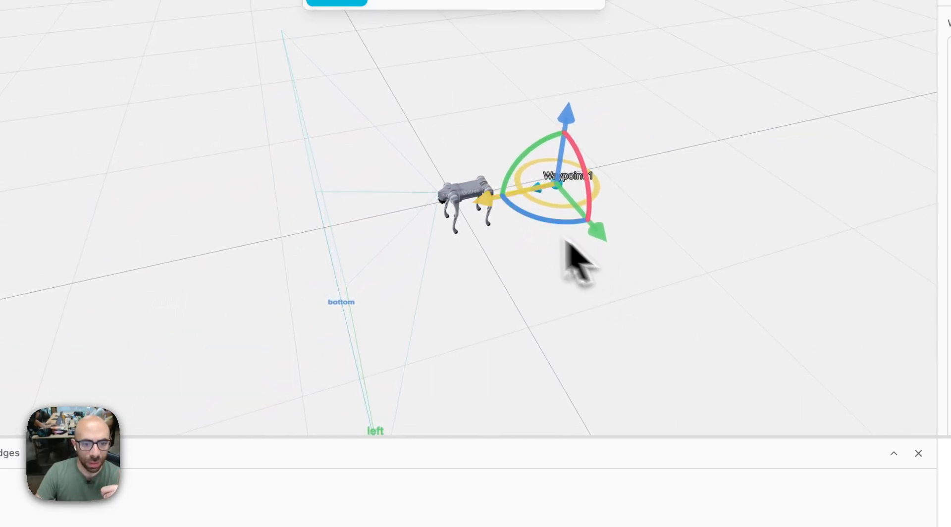
{"action": "left_click_drag", "start_coordinate": [484, 211], "coordinate": [226, 268]}
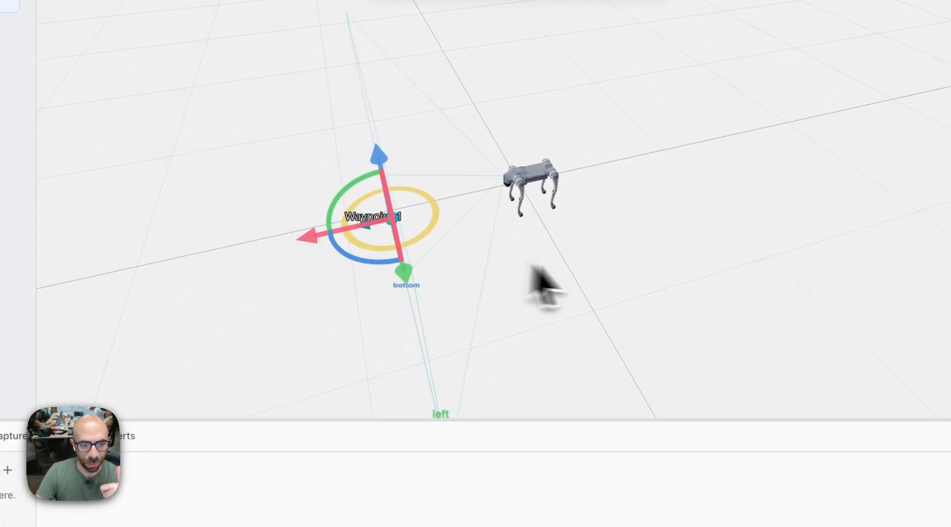
{"action": "left_click", "coordinate": [549, 287]}
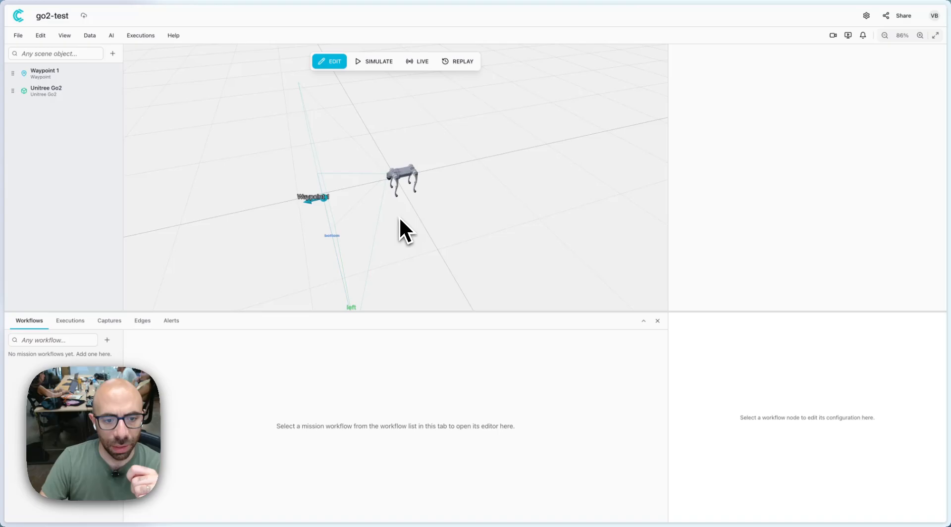
Add a second waypoint on the ground beside the Unitree Go2 and deselect it.
{"action": "right_click", "coordinate": [398, 228]}
{"action": "left_click", "coordinate": [432, 251]}
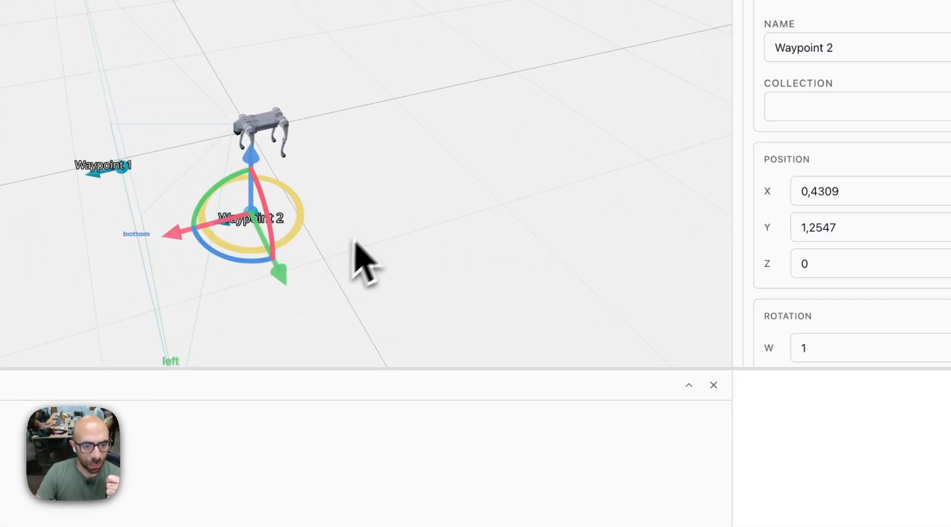
{"action": "left_click", "coordinate": [371, 243]}
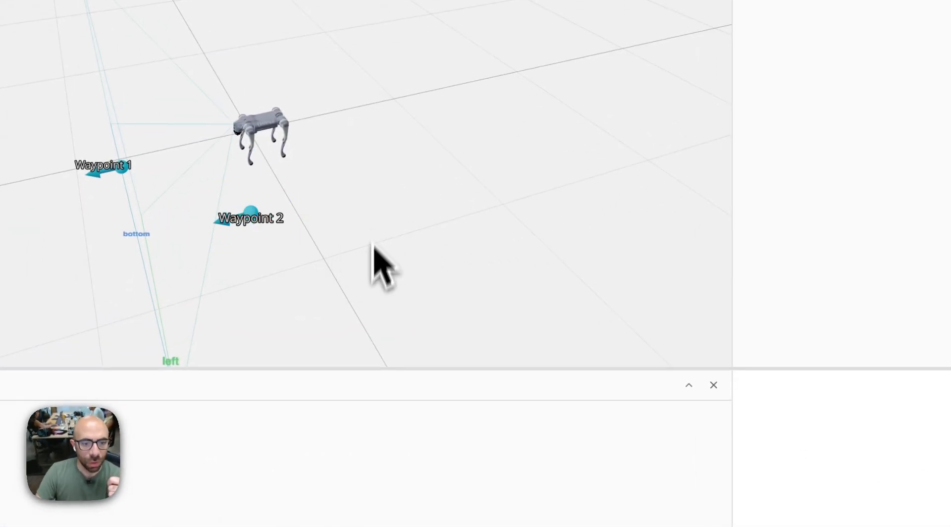
Narrow the properties pane so the 3D scene takes up more of the window's width.
{"action": "left_click_drag", "start_coordinate": [374, 244], "coordinate": [340, 257]}
{"action": "scroll", "coordinate": [425, 260], "scroll_direction": "up", "scroll_amount": 5}
{"action": "scroll", "coordinate": [338, 257], "scroll_direction": "down", "scroll_amount": 4}
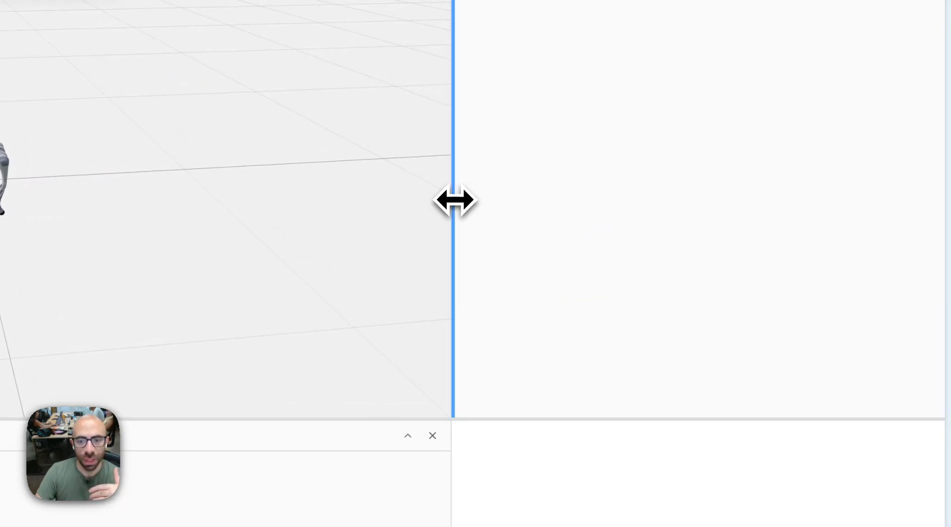
{"action": "left_click_drag", "start_coordinate": [532, 183], "coordinate": [781, 204]}
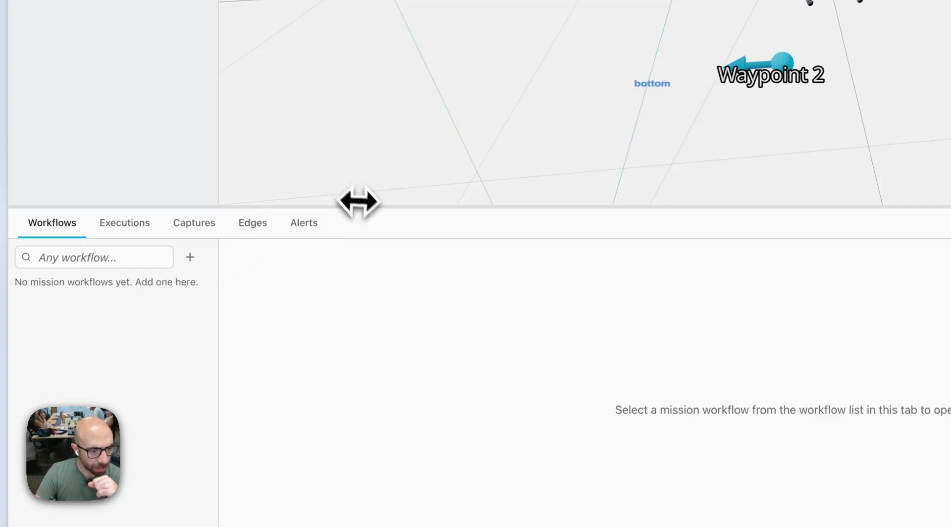
Hide and reopen the Workbench, and enlarge it to more than half of the window's height.
{"action": "left_click_drag", "start_coordinate": [369, 209], "coordinate": [306, 524]}
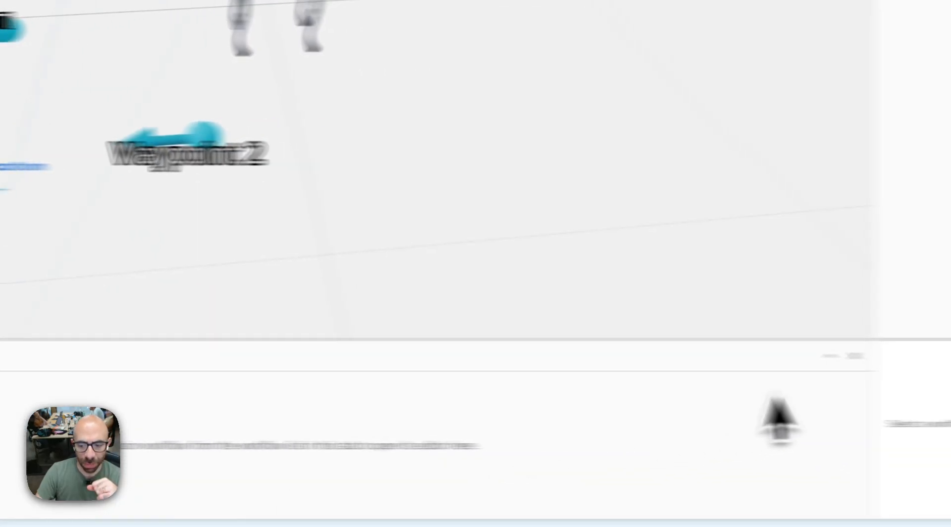
{"action": "left_click", "coordinate": [743, 356]}
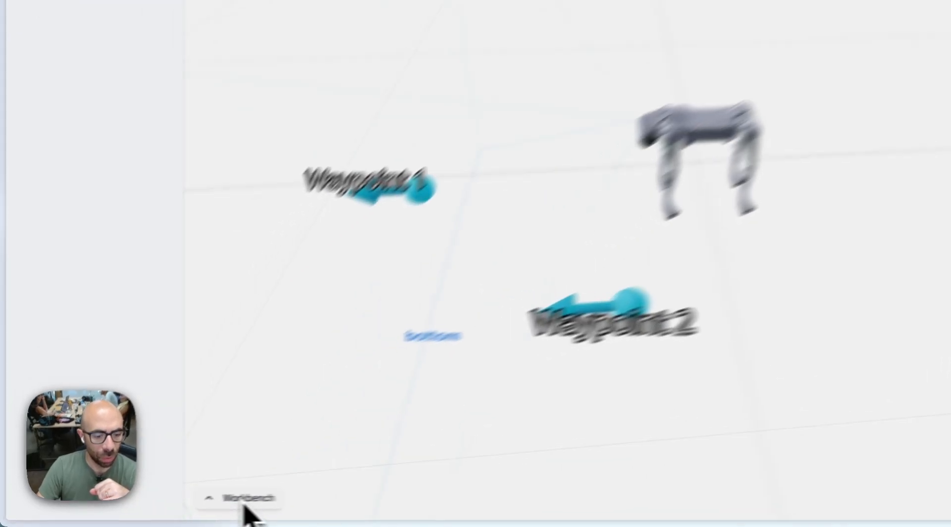
{"action": "left_click", "coordinate": [165, 514]}
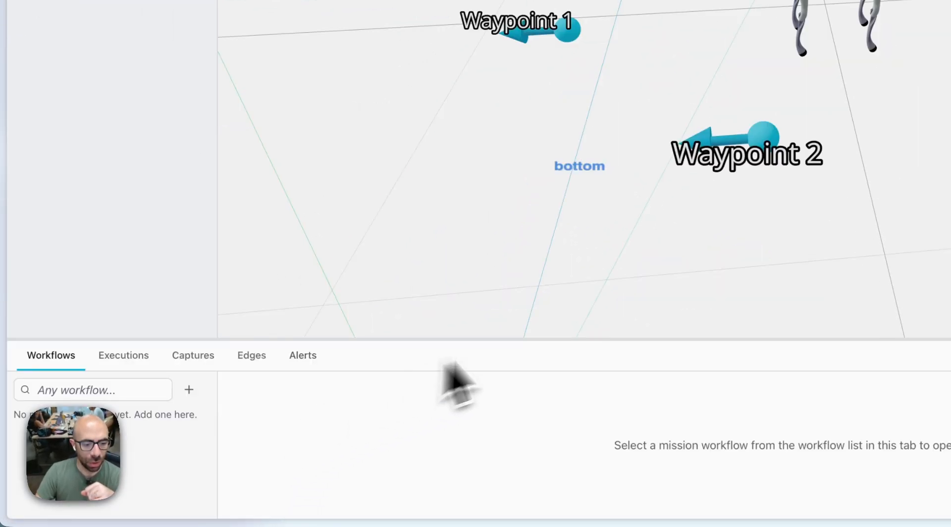
{"action": "left_click_drag", "start_coordinate": [542, 339], "coordinate": [424, 124]}
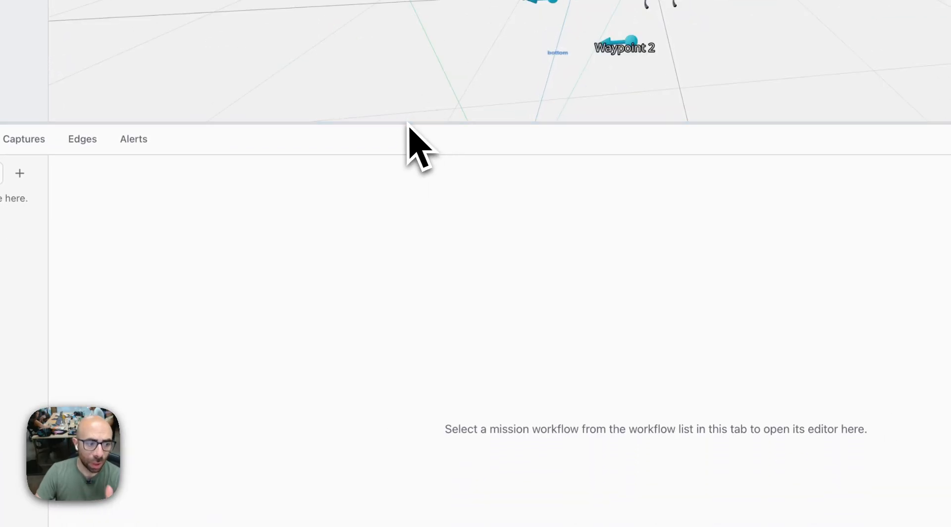
{"action": "left_click_drag", "start_coordinate": [518, 123], "coordinate": [605, 228]}
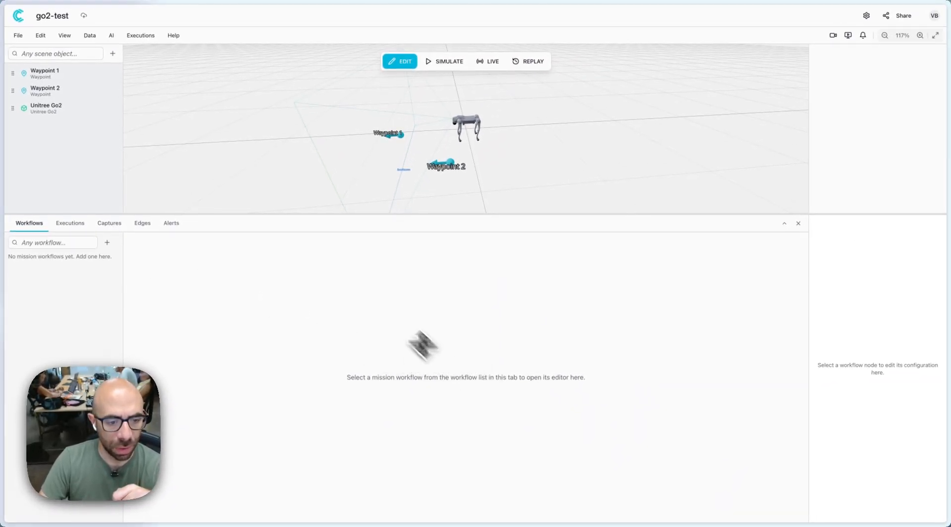
Create a blank manual workflow named "Inspection workflow".
{"action": "left_click", "coordinate": [107, 242]}
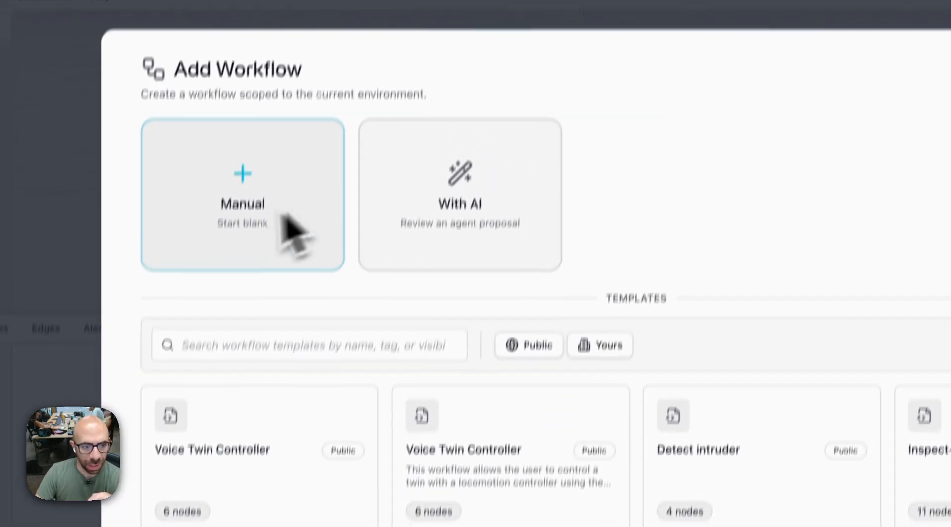
{"action": "left_click", "coordinate": [221, 243]}
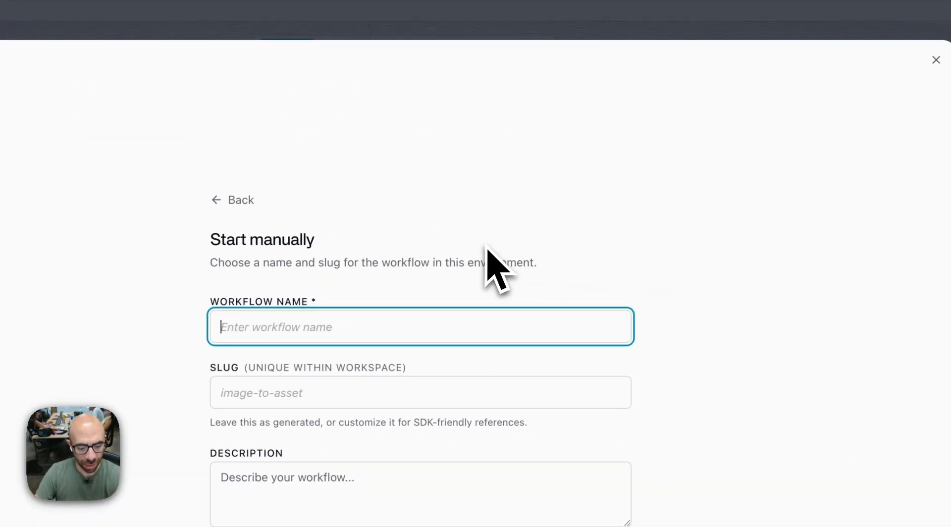
{"action": "type", "text": "Inspection workfl"}
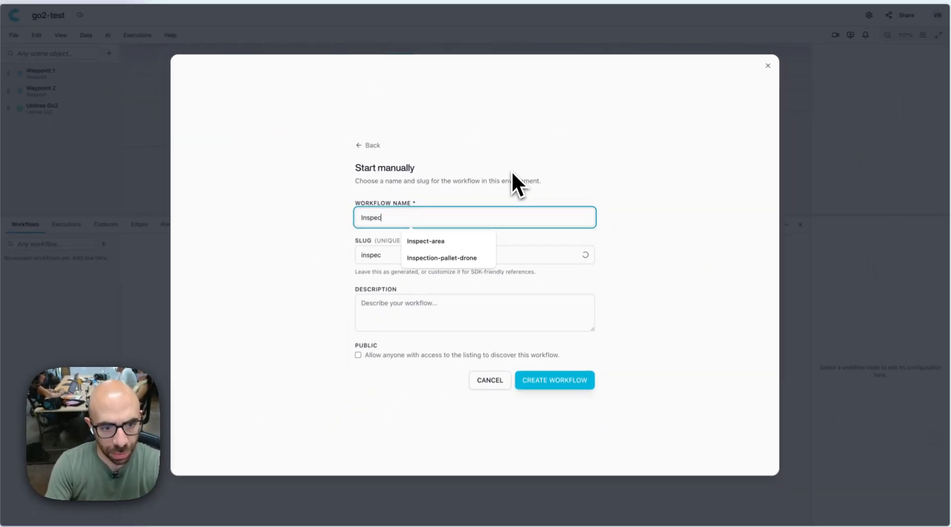
{"action": "type", "text": "ow"}
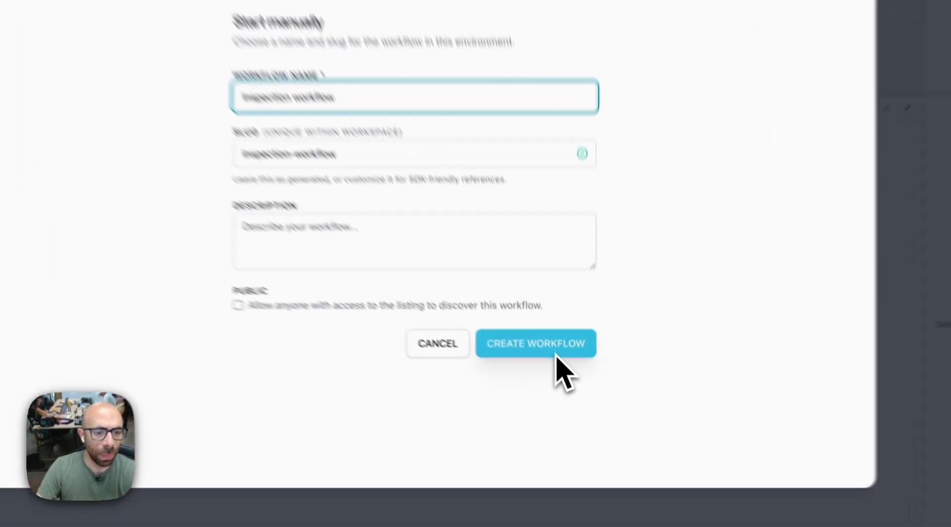
{"action": "left_click", "coordinate": [567, 383]}
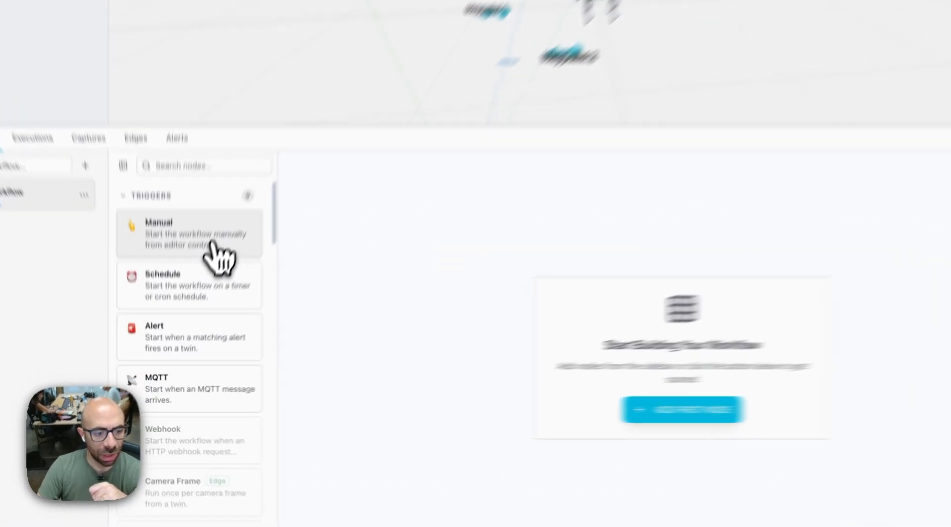
Add a Manual trigger node to the Inspection workflow's canvas and position it with free space around it.
{"action": "left_click_drag", "start_coordinate": [190, 307], "coordinate": [555, 402]}
{"action": "left_click_drag", "start_coordinate": [592, 341], "coordinate": [372, 222]}
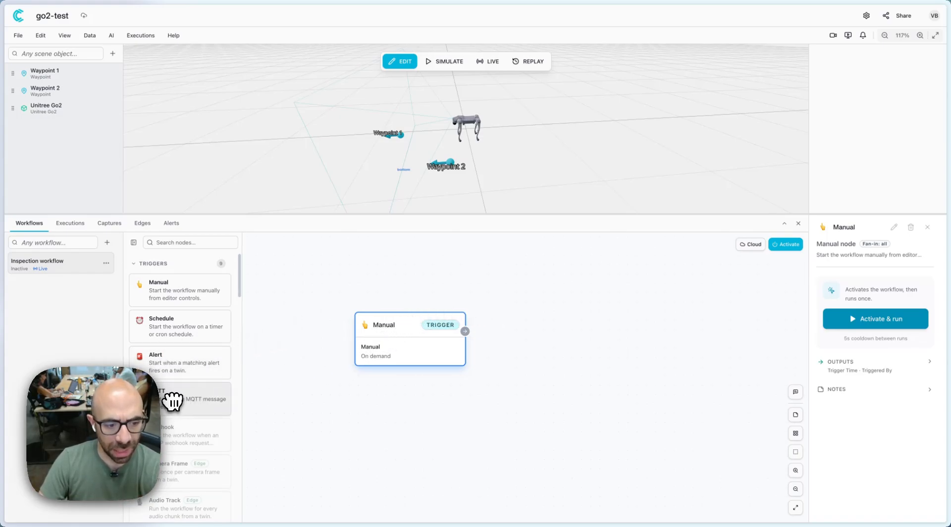
Add a Move Twin actuation node to the canvas and place it beside the Manual trigger, slightly higher.
{"action": "scroll", "coordinate": [173, 402], "scroll_direction": "down", "scroll_amount": 2}
{"action": "scroll", "coordinate": [173, 332], "scroll_direction": "up", "scroll_amount": 2}
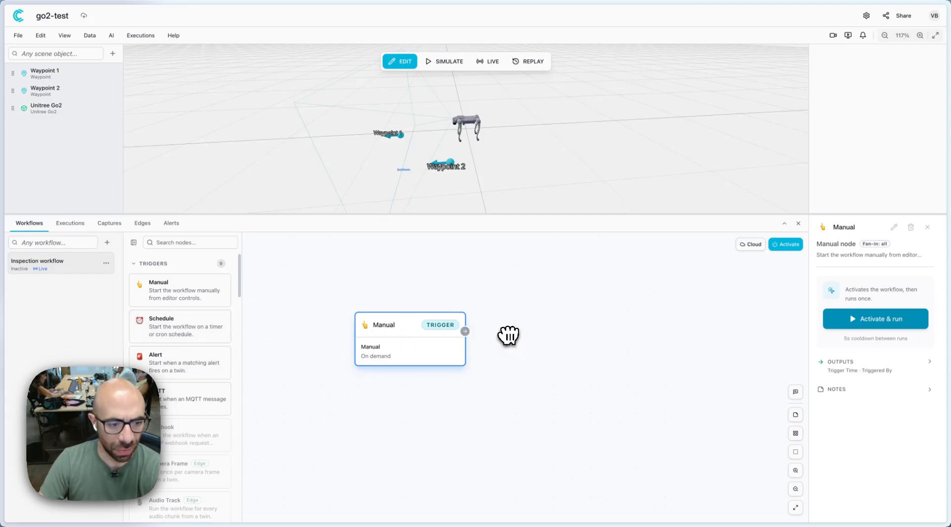
{"action": "scroll", "coordinate": [195, 356], "scroll_direction": "down", "scroll_amount": 8}
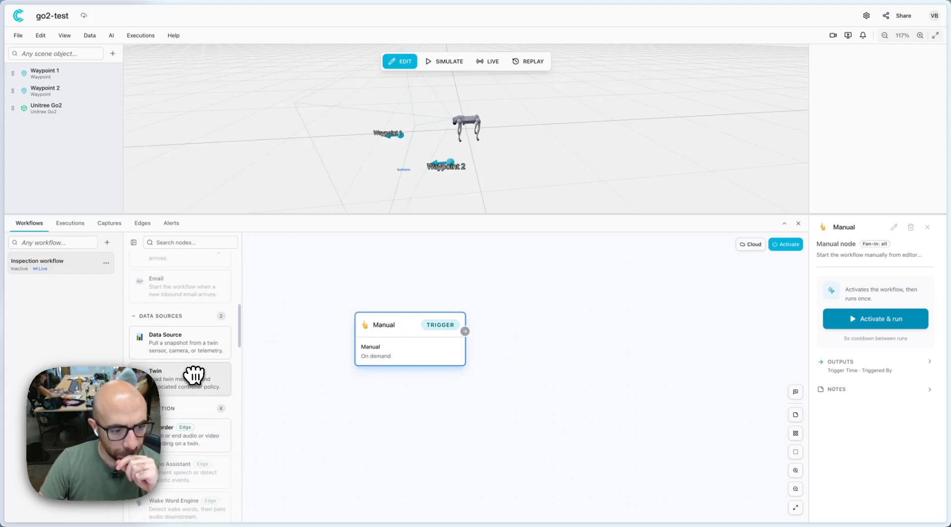
{"action": "scroll", "coordinate": [195, 382], "scroll_direction": "down", "scroll_amount": 5}
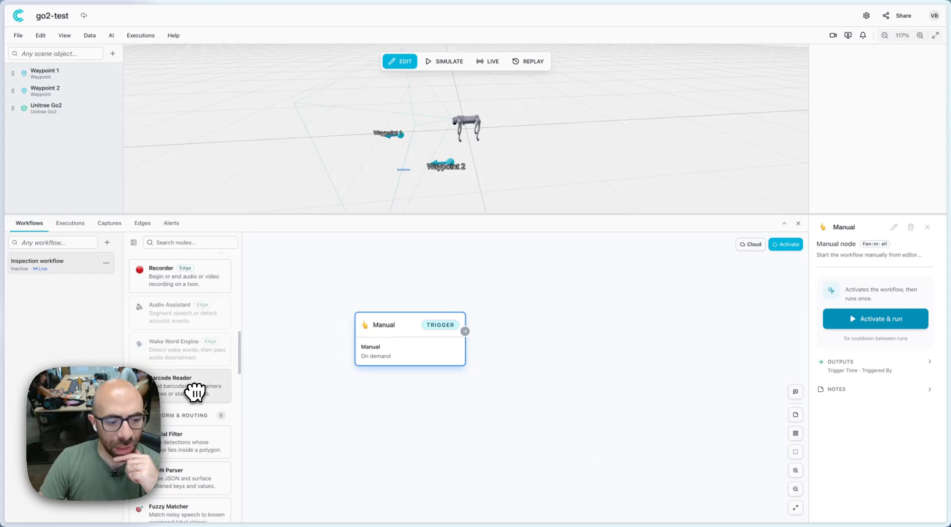
{"action": "scroll", "coordinate": [196, 392], "scroll_direction": "down", "scroll_amount": 8}
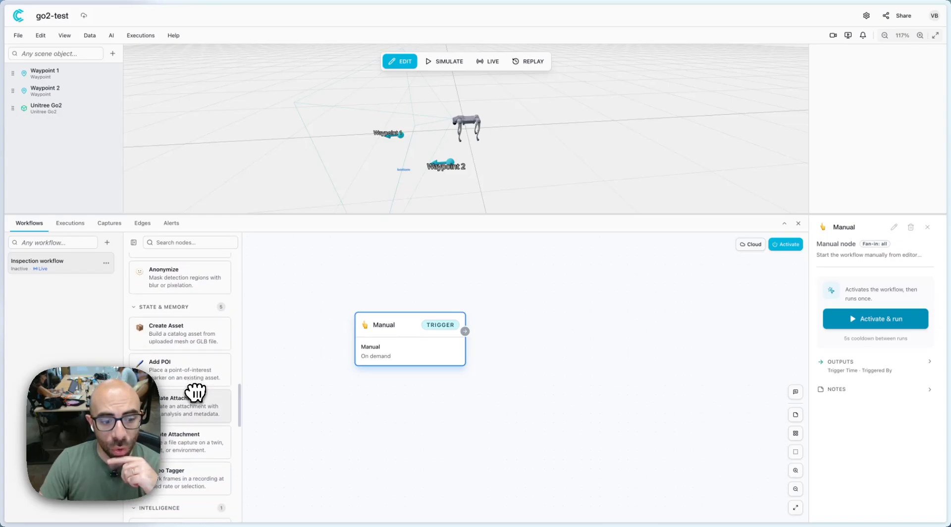
{"action": "scroll", "coordinate": [196, 393], "scroll_direction": "down", "scroll_amount": 8}
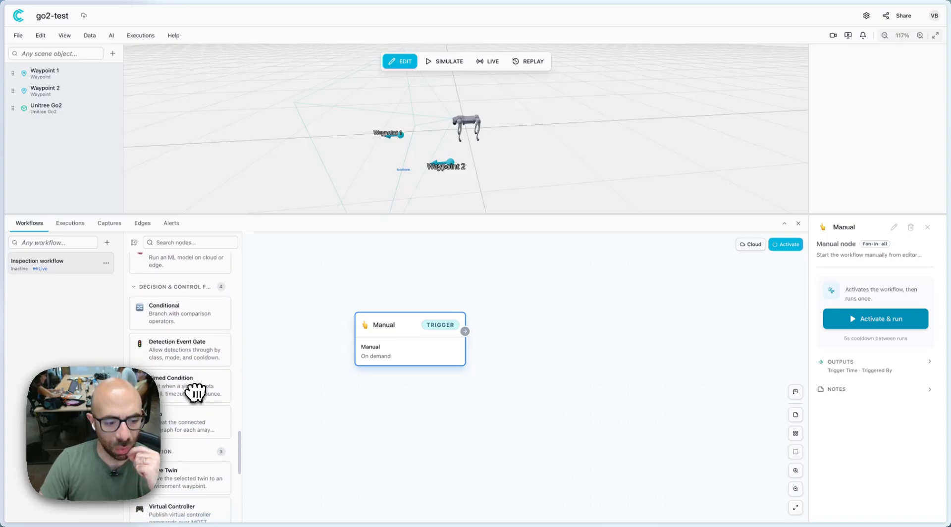
{"action": "scroll", "coordinate": [196, 393], "scroll_direction": "down", "scroll_amount": 1}
{"action": "scroll", "coordinate": [194, 439], "scroll_direction": "down", "scroll_amount": 2}
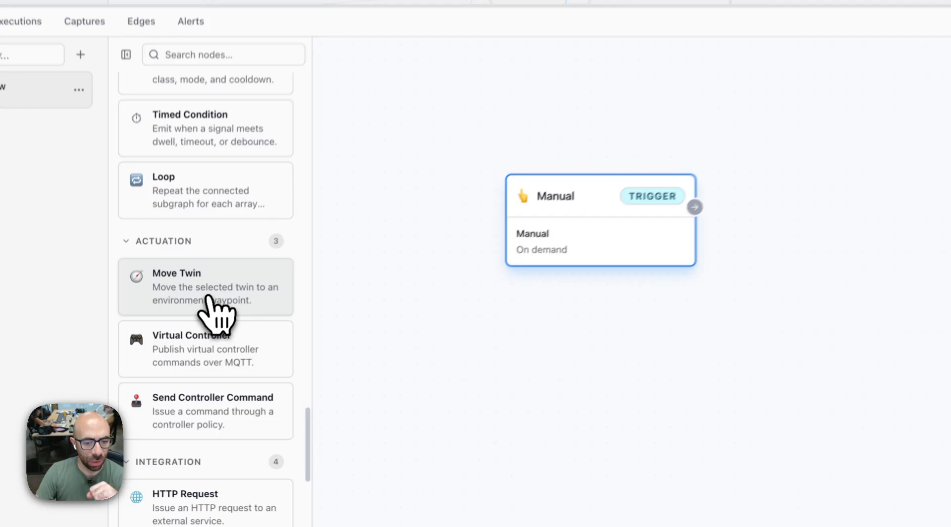
{"action": "left_click", "coordinate": [182, 386]}
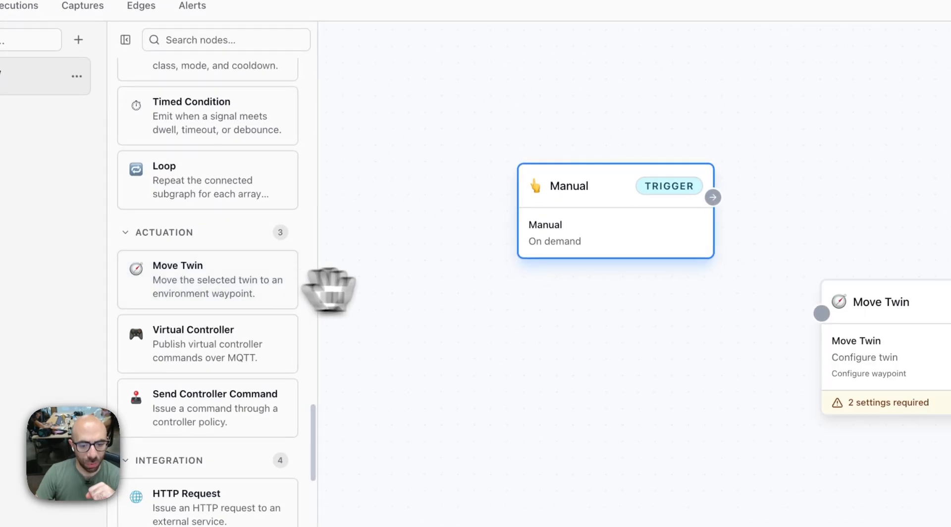
{"action": "left_click_drag", "start_coordinate": [566, 420], "coordinate": [572, 318]}
Connect the Manual trigger's output to the Move Twin node's input and deselect the nodes.
{"action": "left_click_drag", "start_coordinate": [488, 213], "coordinate": [472, 236]}
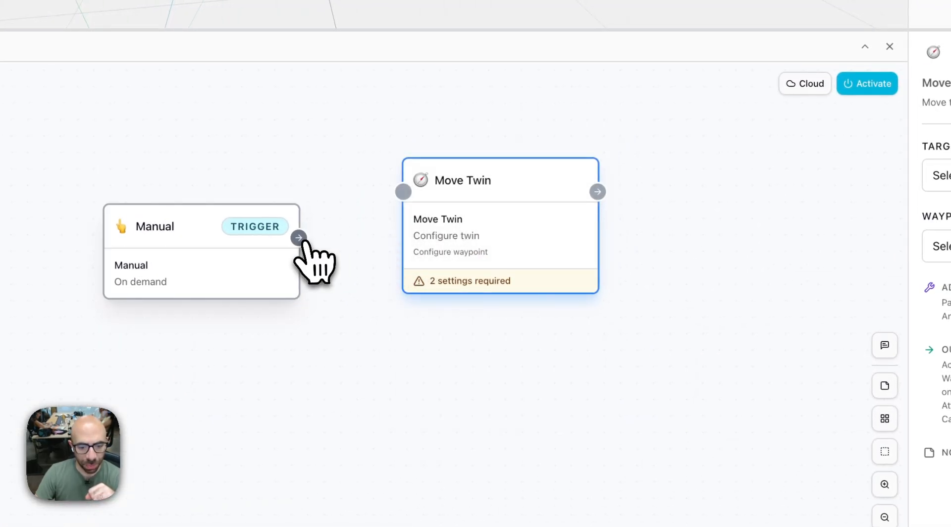
{"action": "left_click_drag", "start_coordinate": [298, 238], "coordinate": [403, 193]}
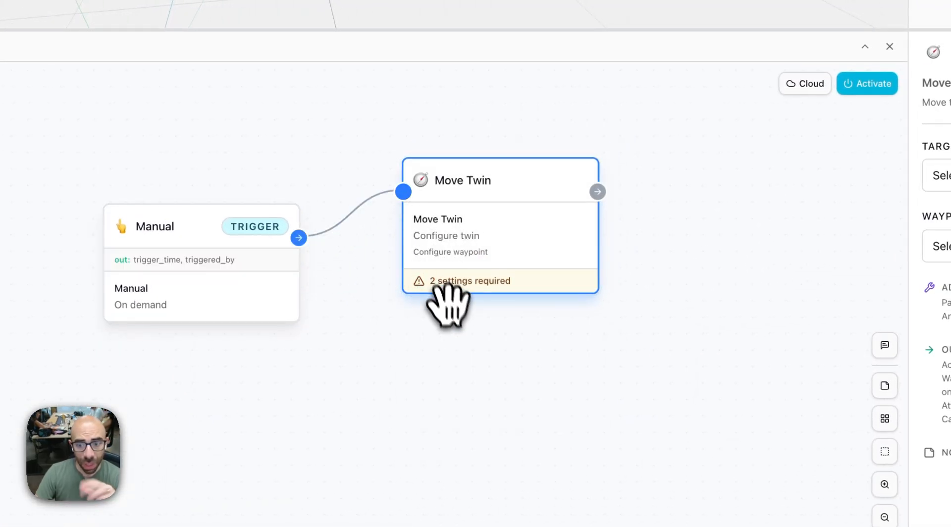
{"action": "left_click", "coordinate": [515, 360]}
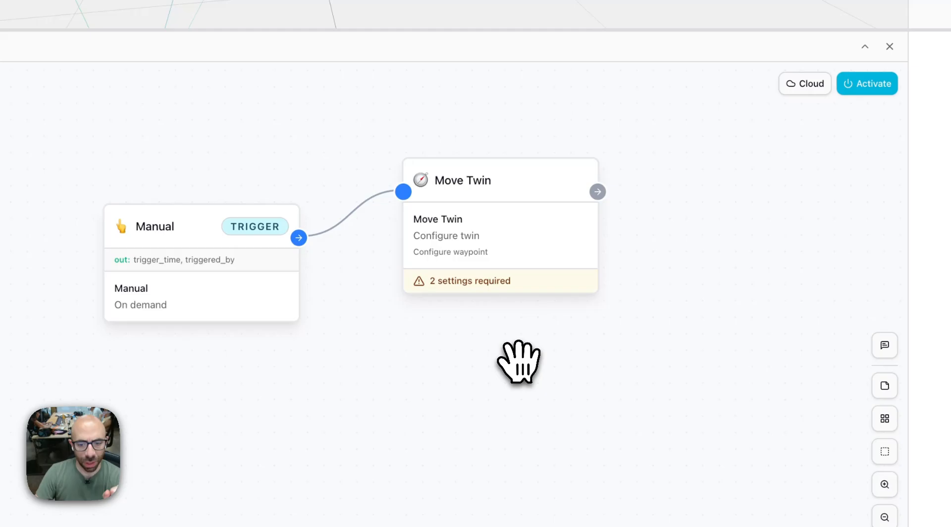
Configure the Move Twin node with Unitree Go2 as the target twin and Waypoint 1 as its waypoint.
{"action": "left_click", "coordinate": [473, 197]}
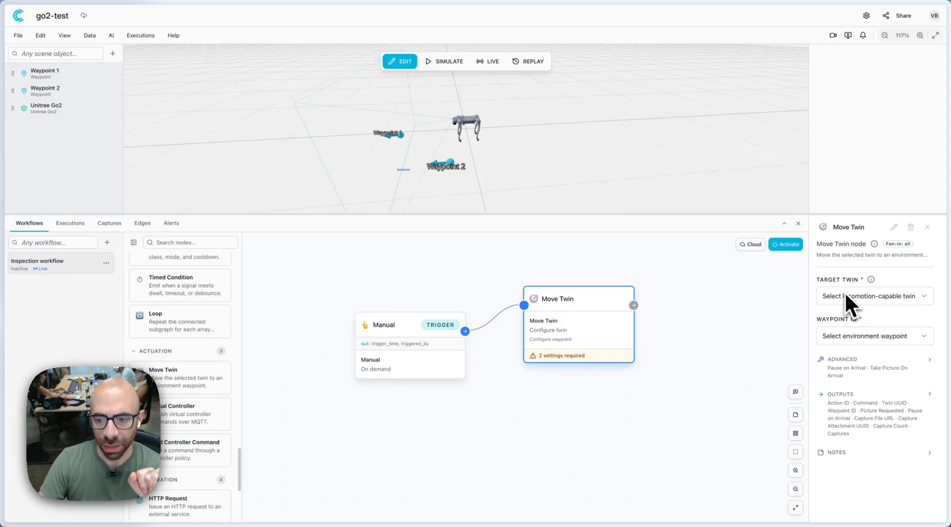
{"action": "left_click", "coordinate": [863, 296]}
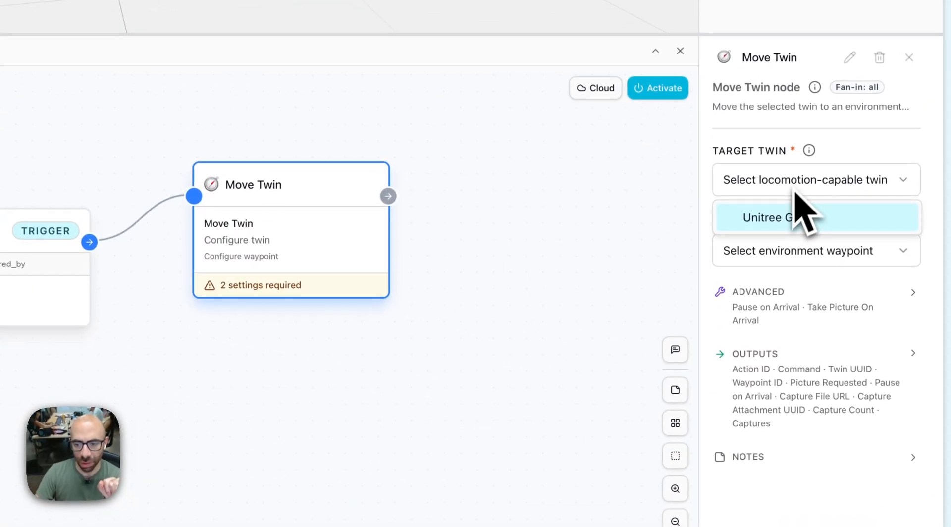
{"action": "left_click", "coordinate": [775, 218]}
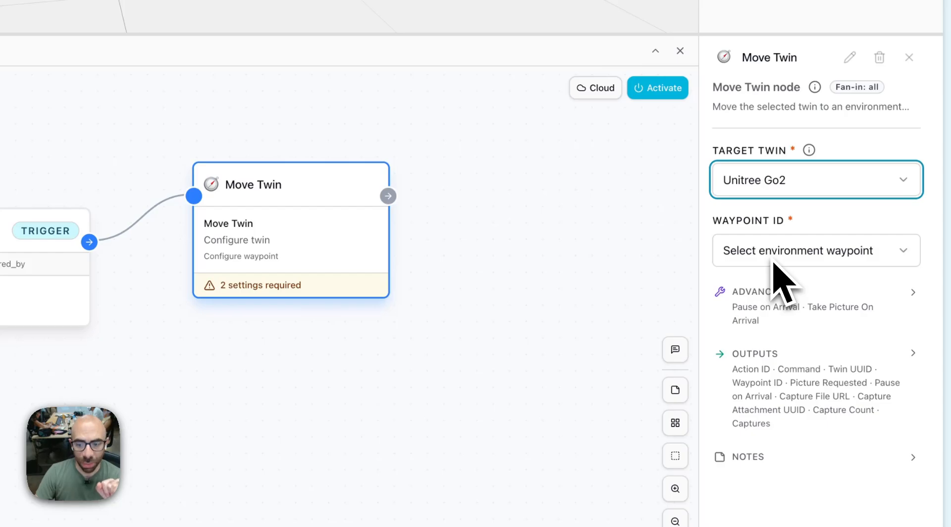
{"action": "left_click", "coordinate": [774, 253]}
{"action": "left_click", "coordinate": [798, 289]}
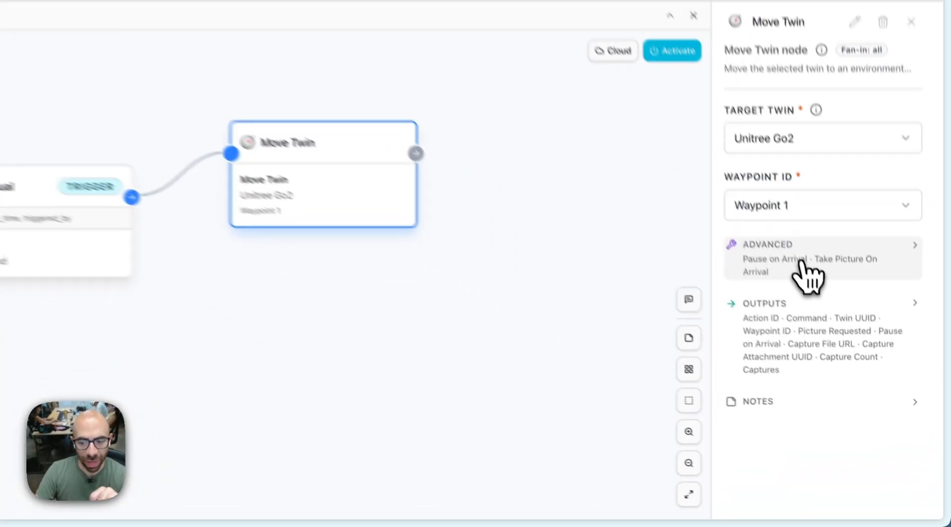
Set the Move Twin node to pause 2 s on arrival and enable taking a picture on arrival.
{"action": "left_click", "coordinate": [864, 370]}
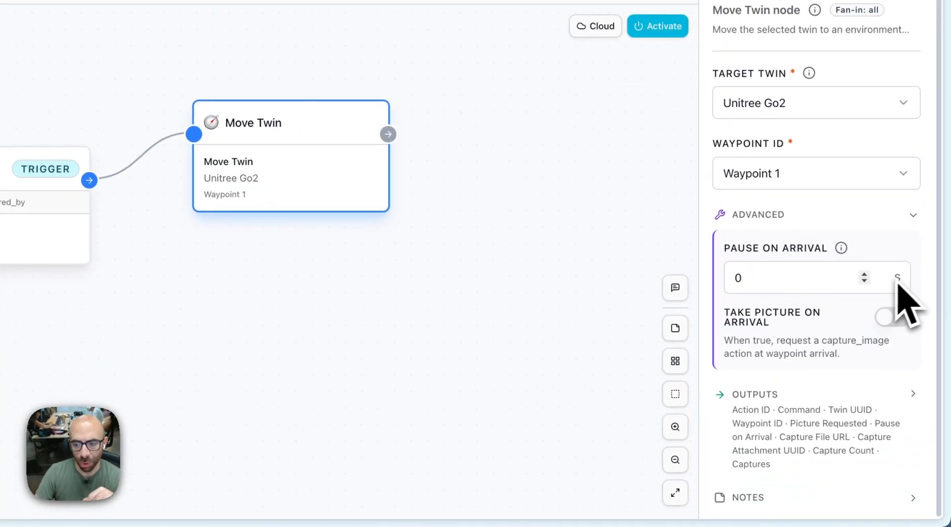
{"action": "left_click", "coordinate": [865, 277]}
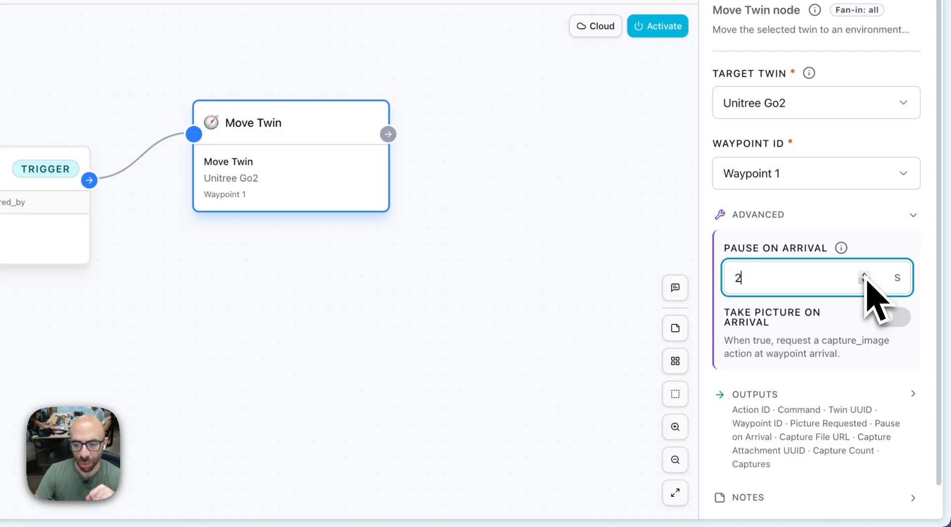
{"action": "left_click", "coordinate": [892, 318]}
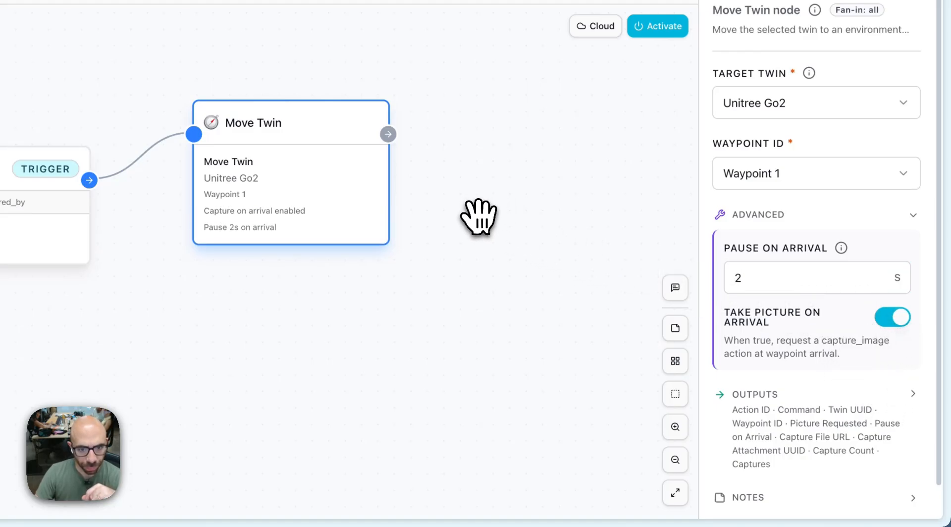
Rotate Waypoint 1 in the 3D scene roughly a quarter turn counter-clockwise about its vertical axis.
{"action": "left_click_drag", "start_coordinate": [479, 217], "coordinate": [399, 227]}
{"action": "left_click", "coordinate": [176, 166]}
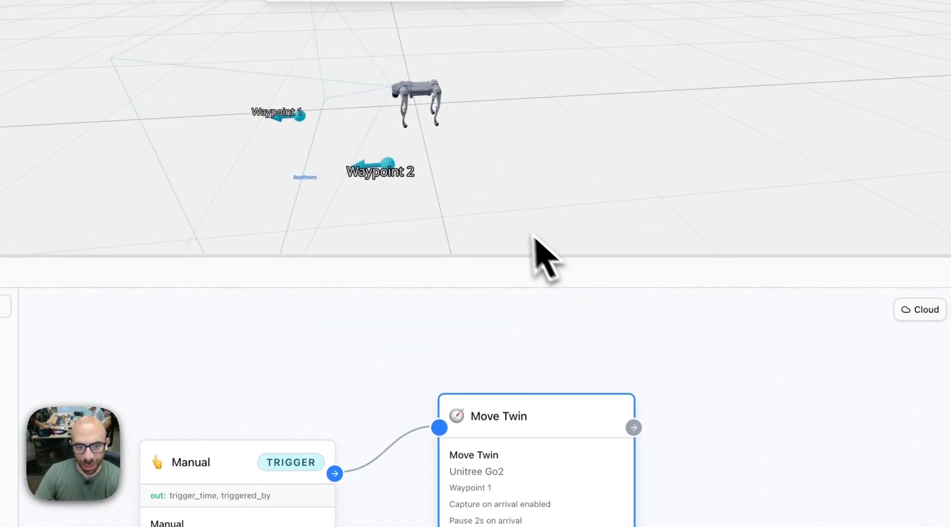
{"action": "left_click_drag", "start_coordinate": [505, 154], "coordinate": [556, 150]}
{"action": "scroll", "coordinate": [414, 182], "scroll_direction": "up", "scroll_amount": 3}
{"action": "right_click", "coordinate": [417, 182]}
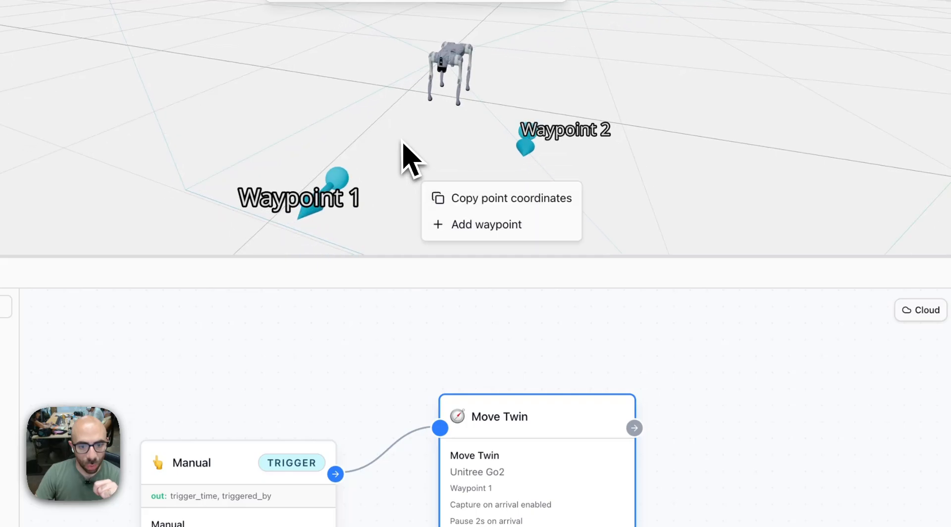
{"action": "left_click", "coordinate": [402, 141]}
{"action": "left_click_drag", "start_coordinate": [403, 141], "coordinate": [452, 170]}
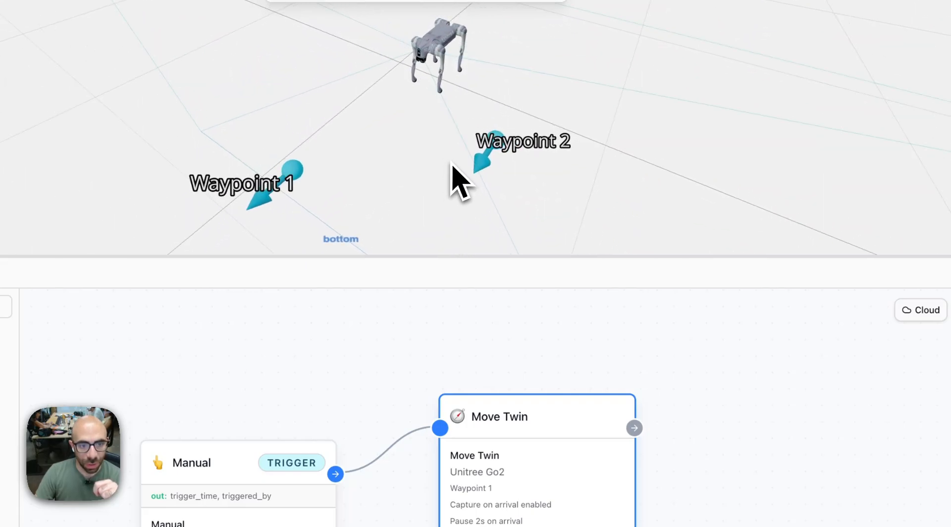
{"action": "left_click", "coordinate": [304, 179]}
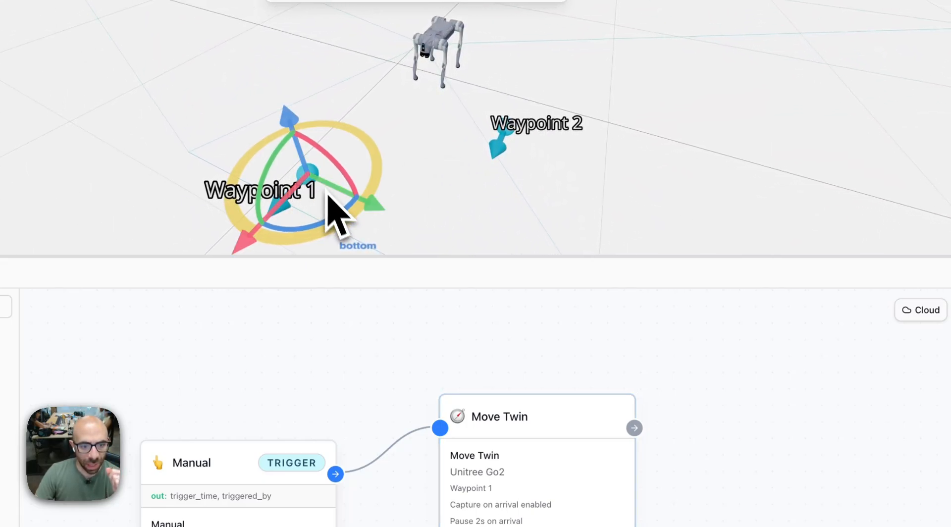
{"action": "left_click_drag", "start_coordinate": [327, 223], "coordinate": [370, 173]}
Add a second Move Twin node beyond the first one and connect the first node's output to its input.
{"action": "scroll", "coordinate": [564, 361], "scroll_direction": "down", "scroll_amount": 3}
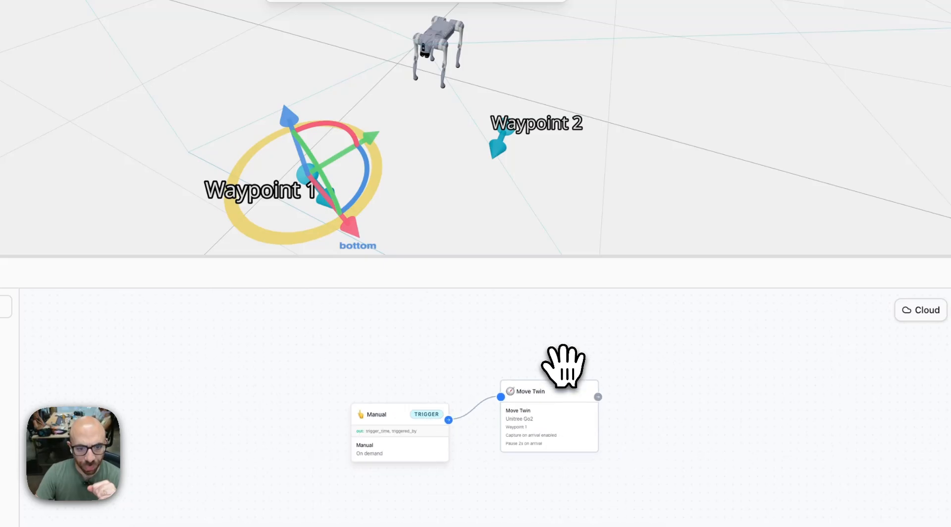
{"action": "scroll", "coordinate": [564, 361], "scroll_direction": "up", "scroll_amount": 2}
{"action": "scroll", "coordinate": [575, 369], "scroll_direction": "up", "scroll_amount": 2}
{"action": "left_click_drag", "start_coordinate": [772, 402], "coordinate": [678, 464]}
{"action": "scroll", "coordinate": [626, 462], "scroll_direction": "down", "scroll_amount": 2}
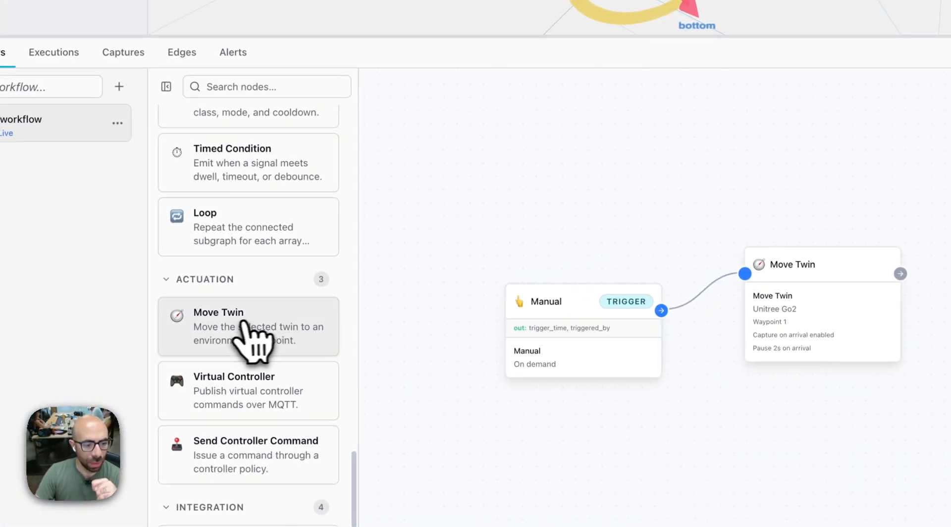
{"action": "left_click_drag", "start_coordinate": [368, 319], "coordinate": [597, 228]}
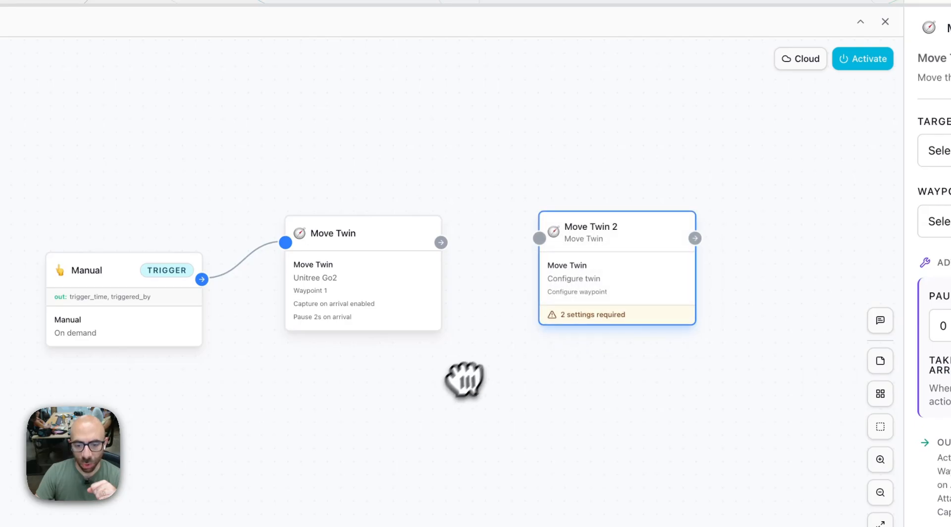
{"action": "left_click", "coordinate": [466, 378]}
{"action": "left_click_drag", "start_coordinate": [441, 243], "coordinate": [539, 238]}
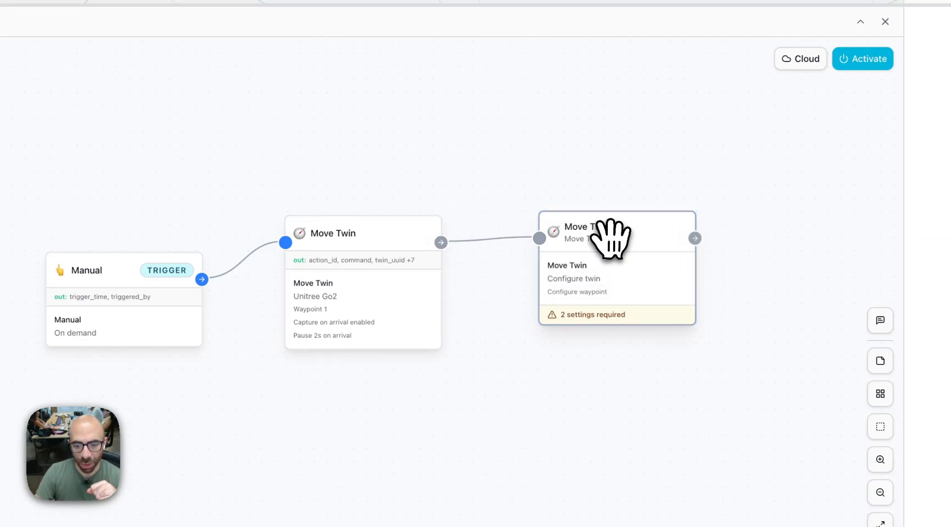
Configure Move Twin 2 with Unitree Go2 as the target twin and Waypoint 2 as its waypoint.
{"action": "left_click", "coordinate": [609, 234]}
{"action": "left_click", "coordinate": [730, 192]}
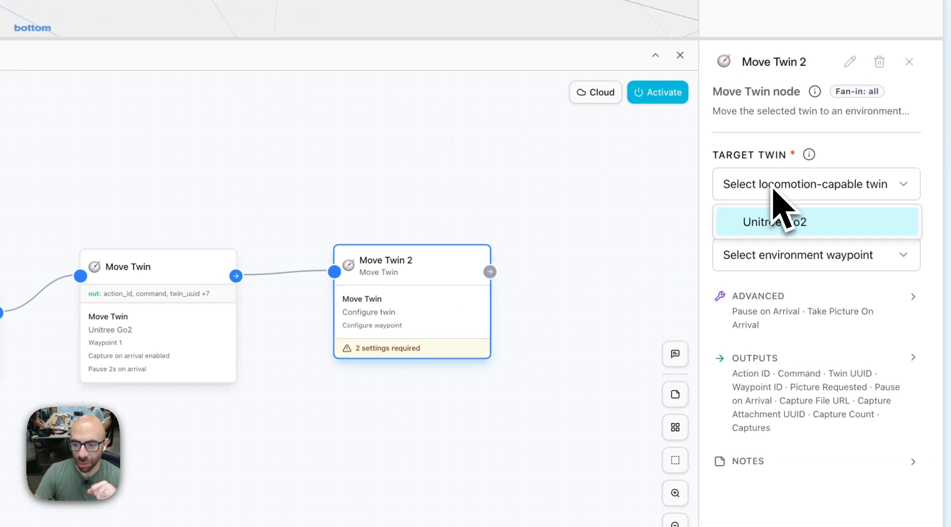
{"action": "left_click", "coordinate": [796, 225]}
{"action": "left_click", "coordinate": [798, 257]}
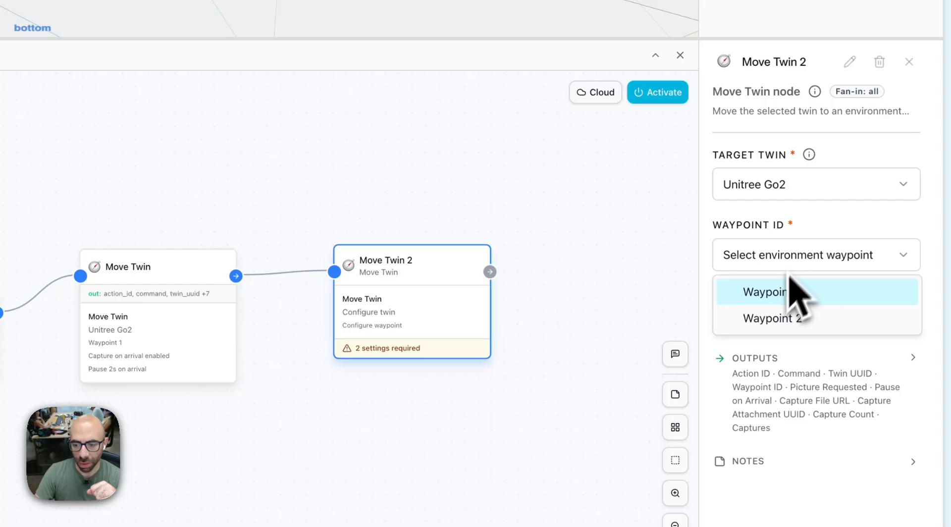
{"action": "left_click", "coordinate": [782, 319]}
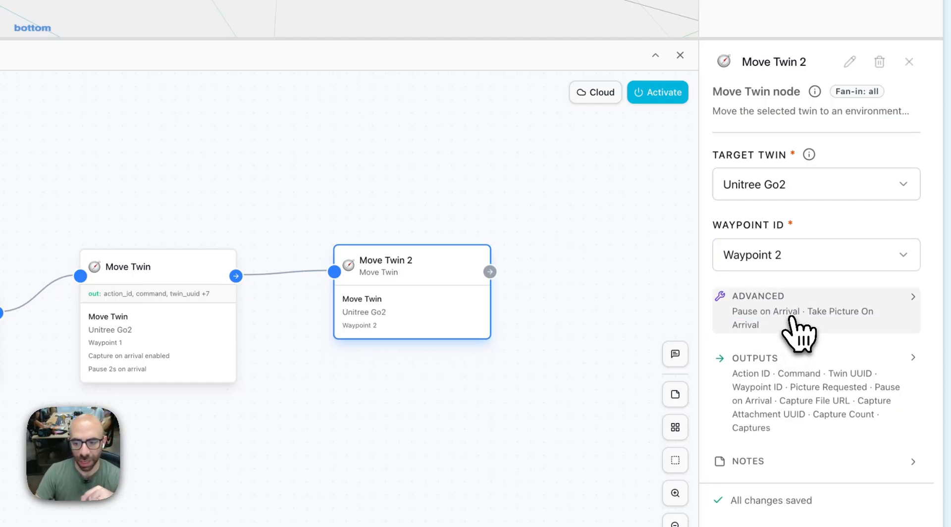
Set Move Twin 2 to pause 2 s on arrival with picture taking on arrival enabled, and deselect it.
{"action": "left_click", "coordinate": [739, 312]}
{"action": "left_click", "coordinate": [864, 356]}
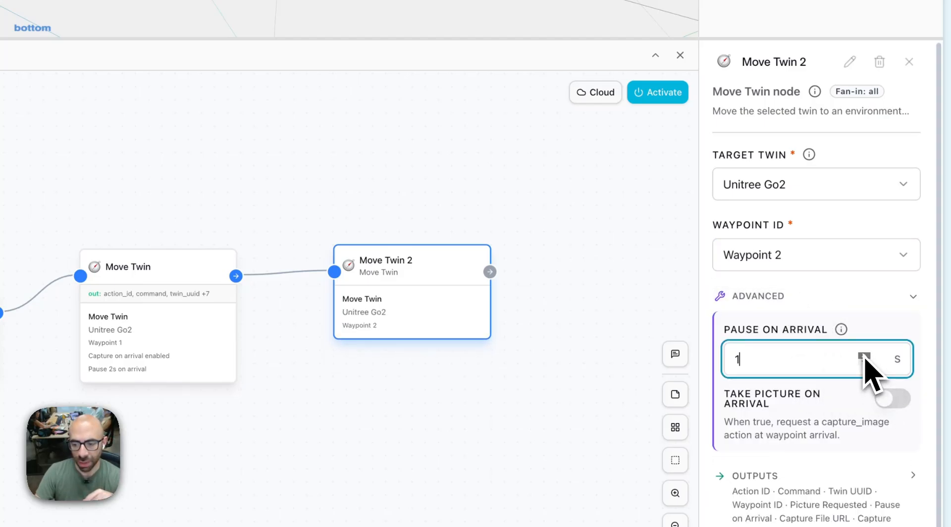
{"action": "left_click", "coordinate": [893, 398]}
{"action": "left_click", "coordinate": [600, 255]}
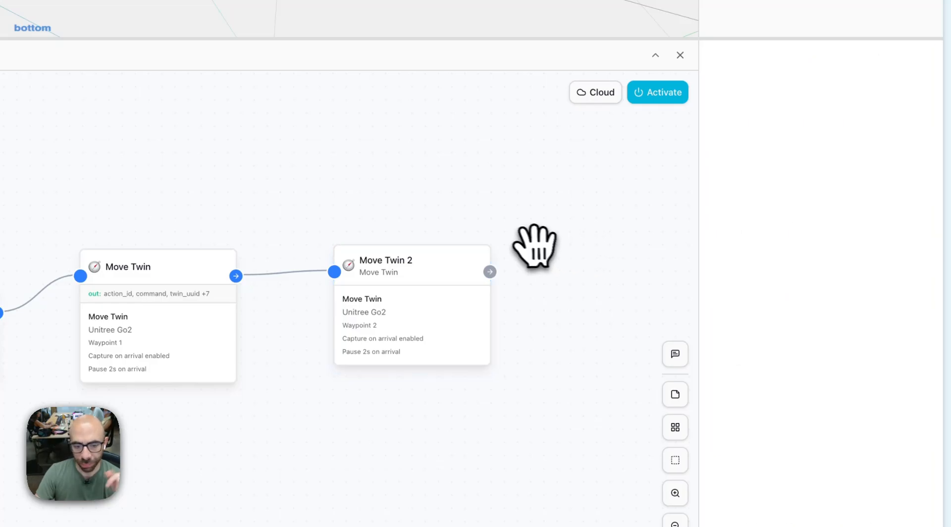
Search the node library for "call" and add a Call Model node above the first Move Twin node.
{"action": "left_click_drag", "start_coordinate": [533, 247], "coordinate": [432, 272]}
{"action": "scroll", "coordinate": [255, 364], "scroll_direction": "up", "scroll_amount": 15}
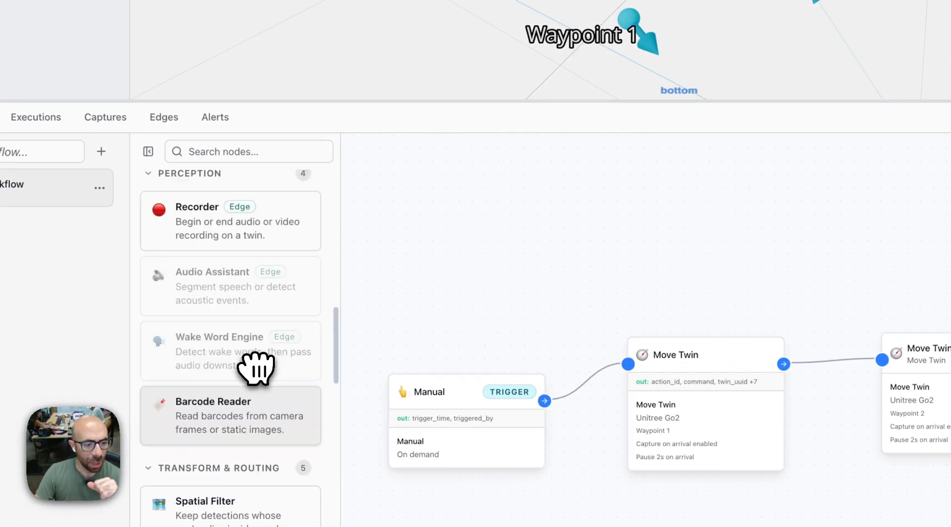
{"action": "scroll", "coordinate": [255, 369], "scroll_direction": "up", "scroll_amount": 10}
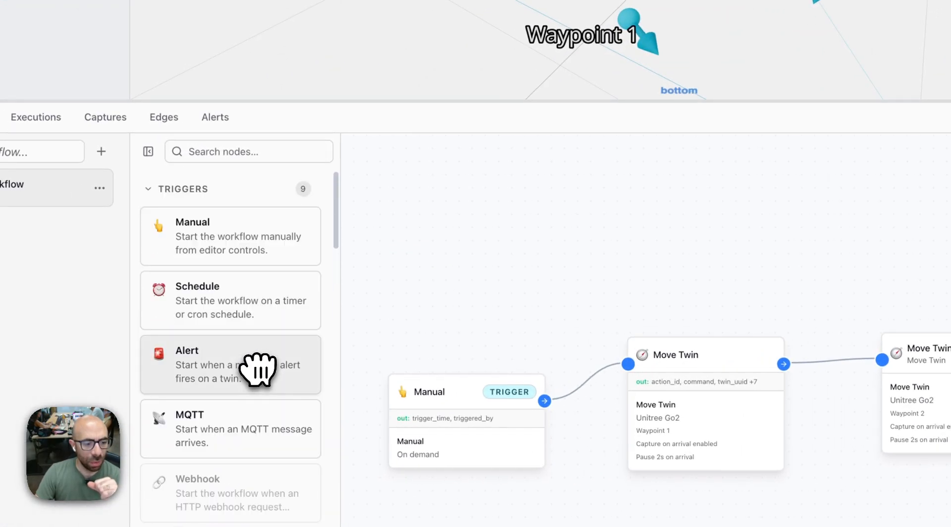
{"action": "left_click", "coordinate": [246, 150]}
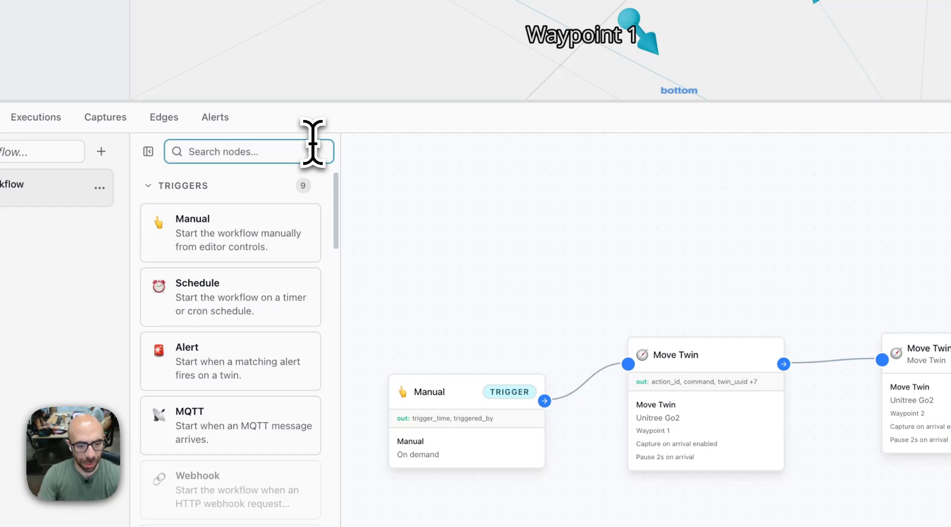
{"action": "left_click", "coordinate": [488, 391]}
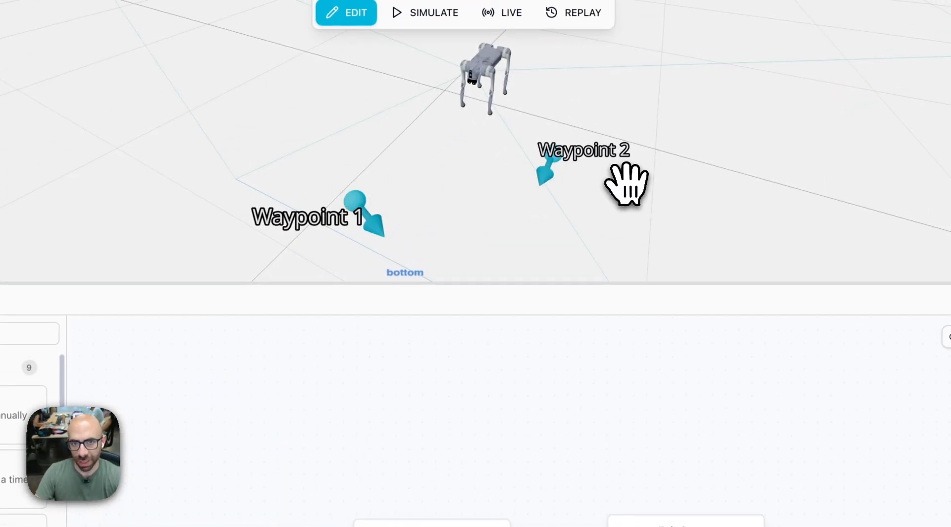
{"action": "left_click", "coordinate": [300, 190]}
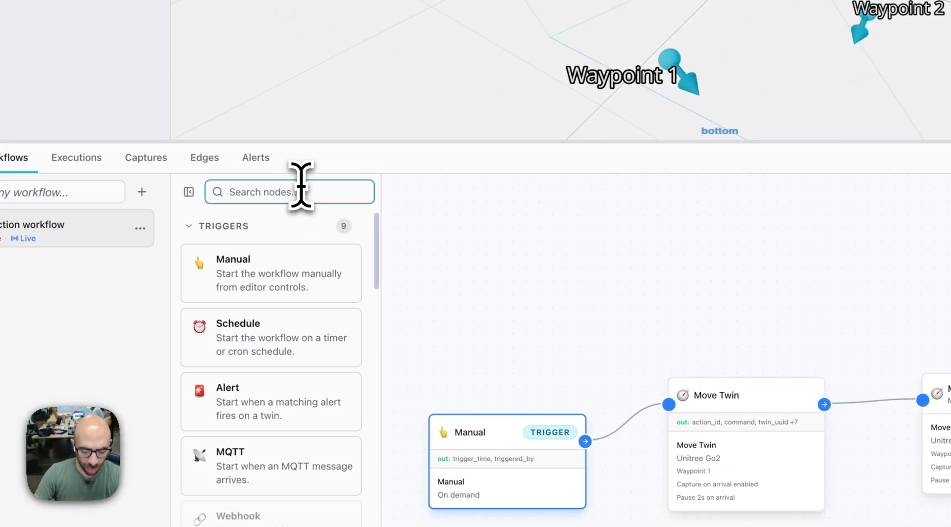
{"action": "type", "text": "calkl"}
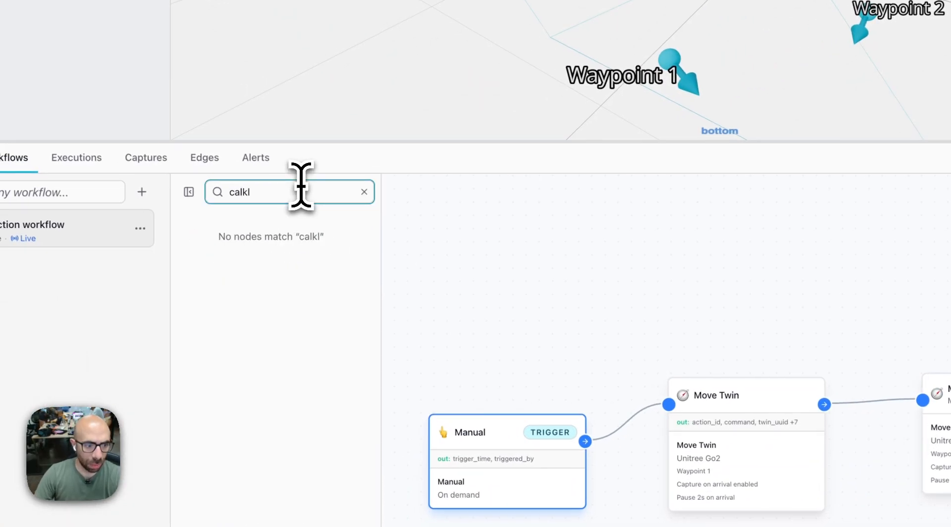
{"action": "key", "text": "BackSpace"}
{"action": "key", "text": "BackSpace"}
{"action": "type", "text": "l;"}
{"action": "key", "text": "BackSpace"}
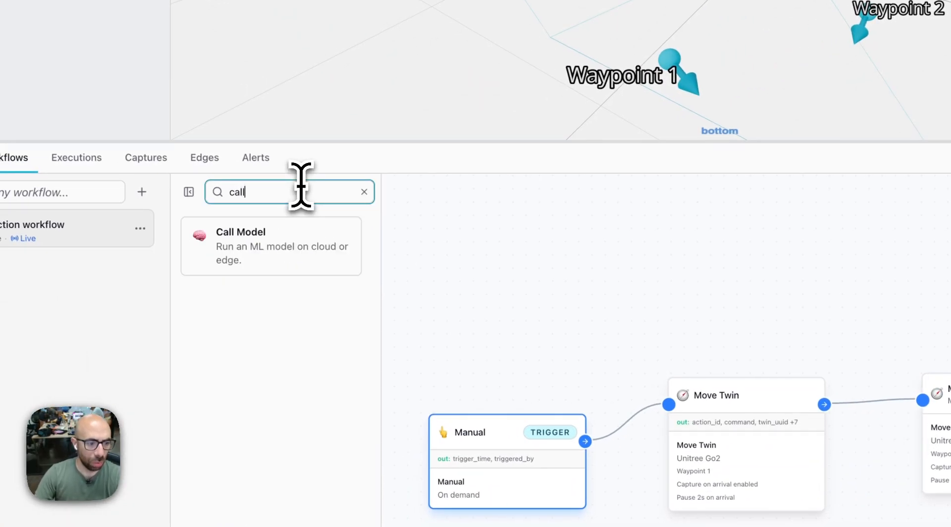
{"action": "left_click", "coordinate": [291, 272]}
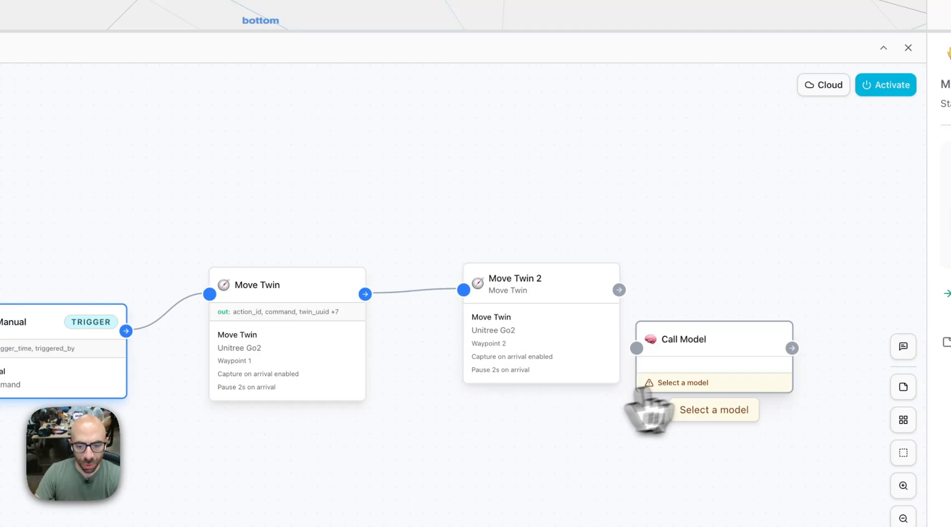
{"action": "left_click_drag", "start_coordinate": [647, 408], "coordinate": [351, 164]}
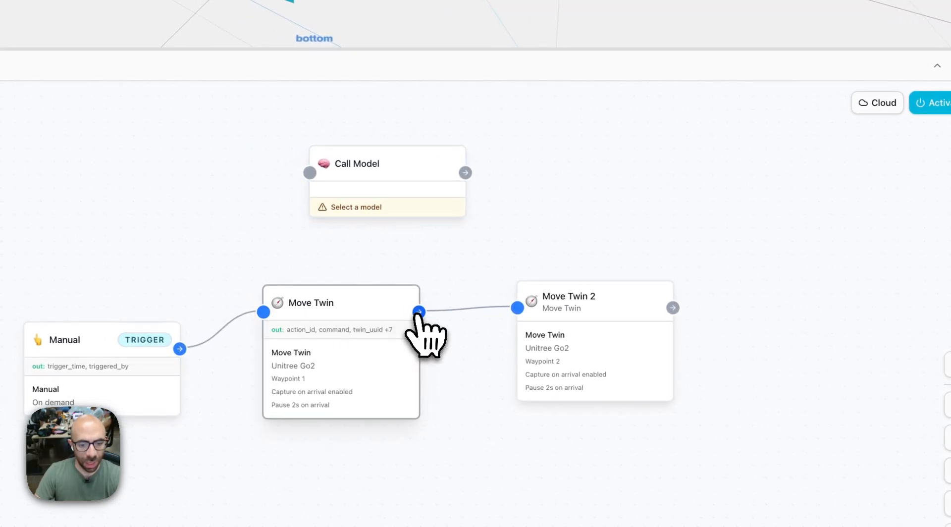
Connect the first Move Twin node's output to the Call Model input and move Call Model above Move Twin 2.
{"action": "left_click_drag", "start_coordinate": [417, 315], "coordinate": [315, 209]}
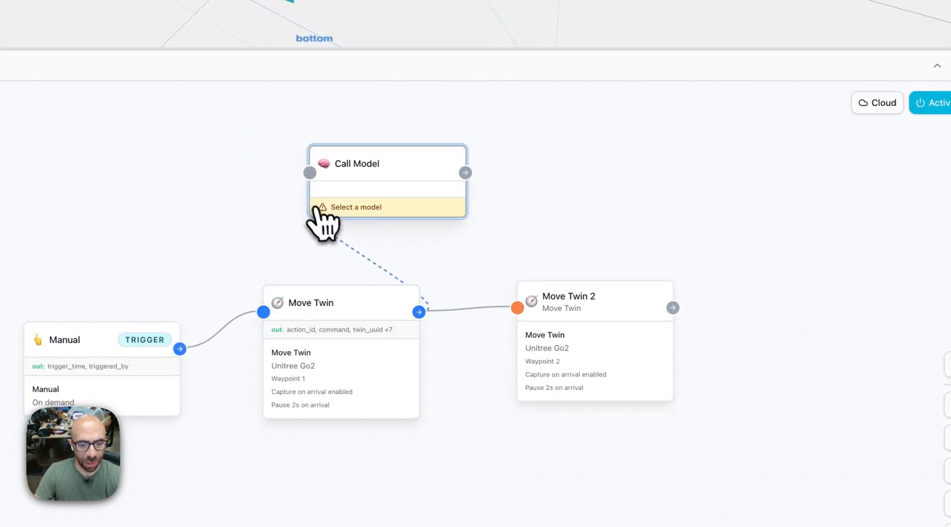
{"action": "left_click_drag", "start_coordinate": [312, 176], "coordinate": [328, 190]}
{"action": "left_click_drag", "start_coordinate": [405, 162], "coordinate": [632, 149]}
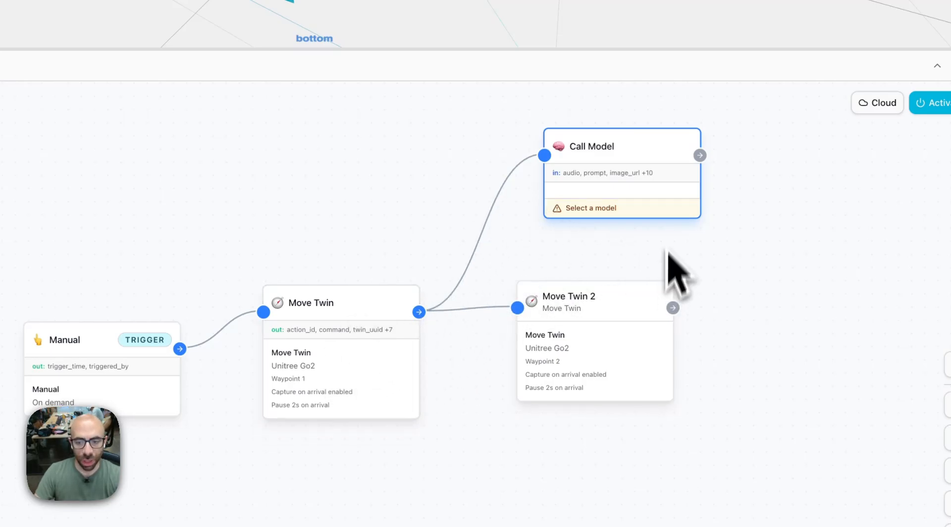
Search the available models for "gpt" and assign GPT-5 Mini to the Call Model node.
{"action": "left_click", "coordinate": [634, 154]}
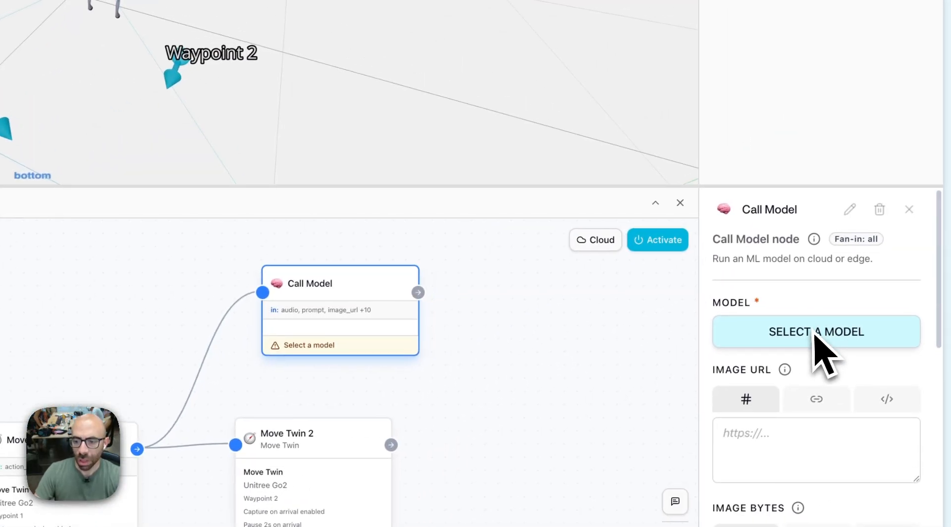
{"action": "left_click", "coordinate": [748, 341]}
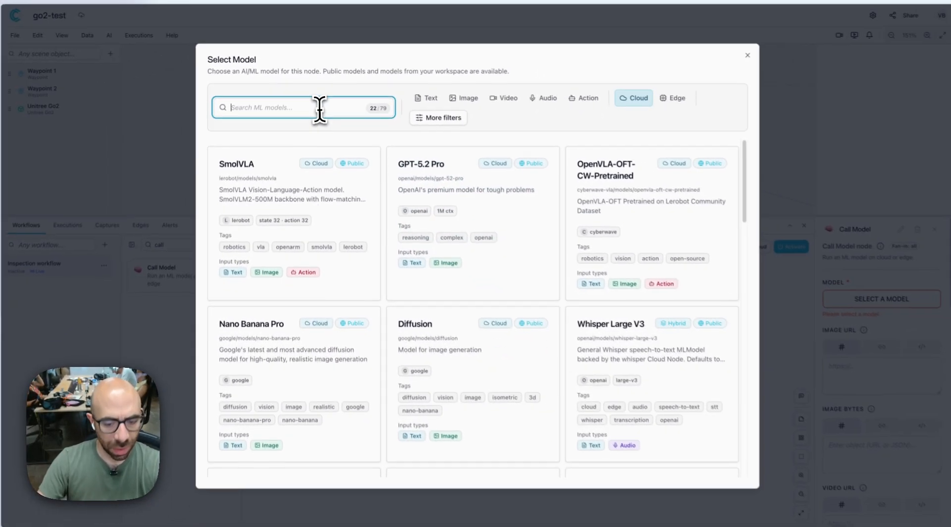
{"action": "type", "text": "gpt"}
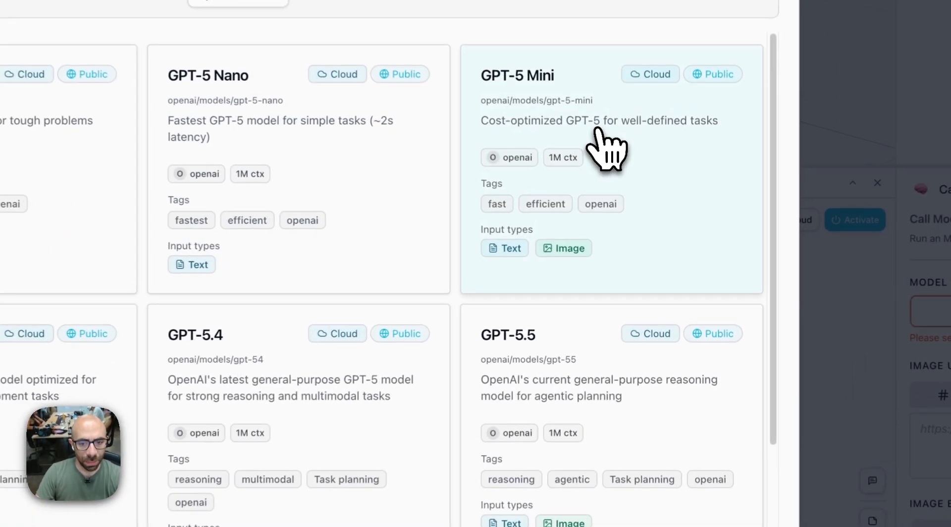
{"action": "left_click", "coordinate": [644, 191]}
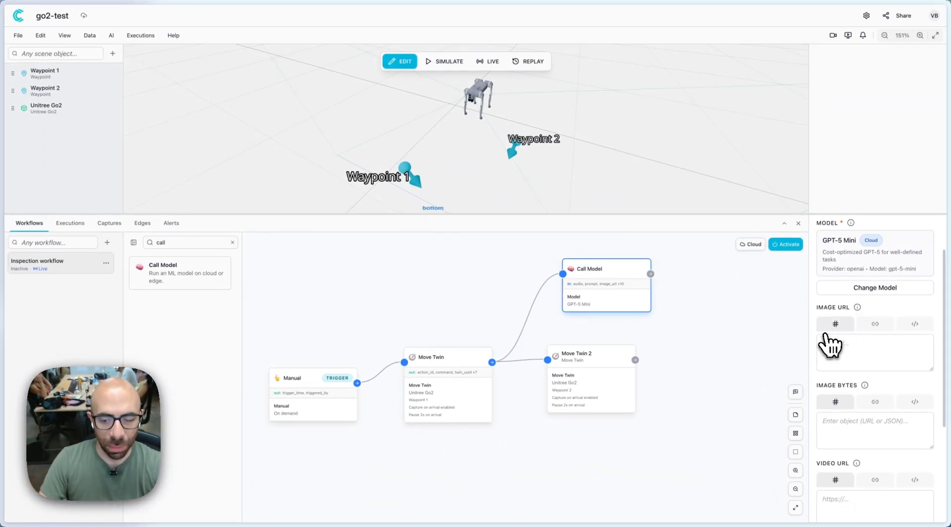
Link Call Model's Image URL input to the Capture File URL output of any incoming node.
{"action": "scroll", "coordinate": [842, 356], "scroll_direction": "down", "scroll_amount": 1}
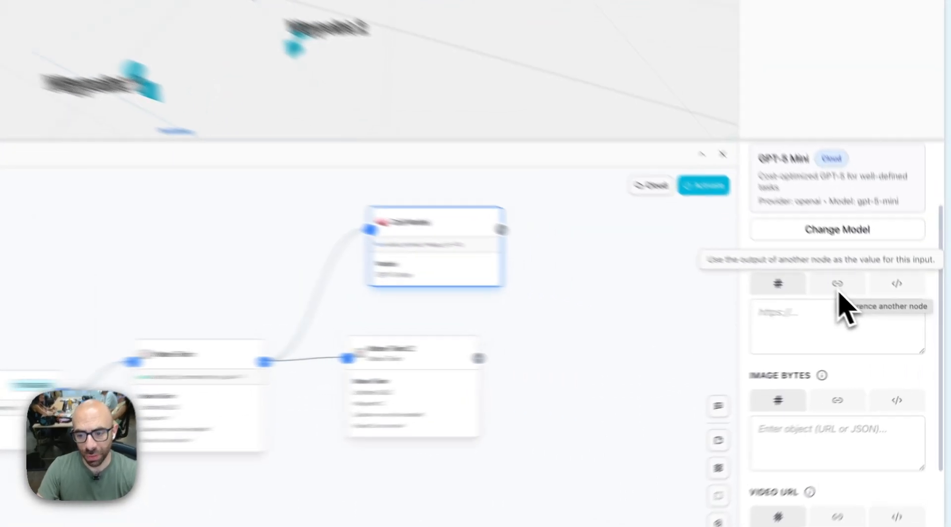
{"action": "left_click", "coordinate": [875, 312]}
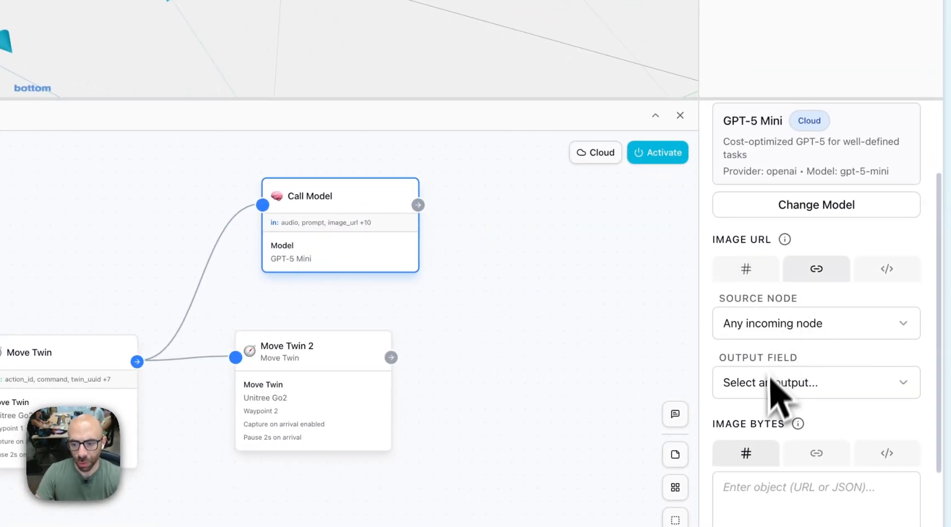
{"action": "left_click", "coordinate": [846, 381]}
{"action": "left_click", "coordinate": [768, 394]}
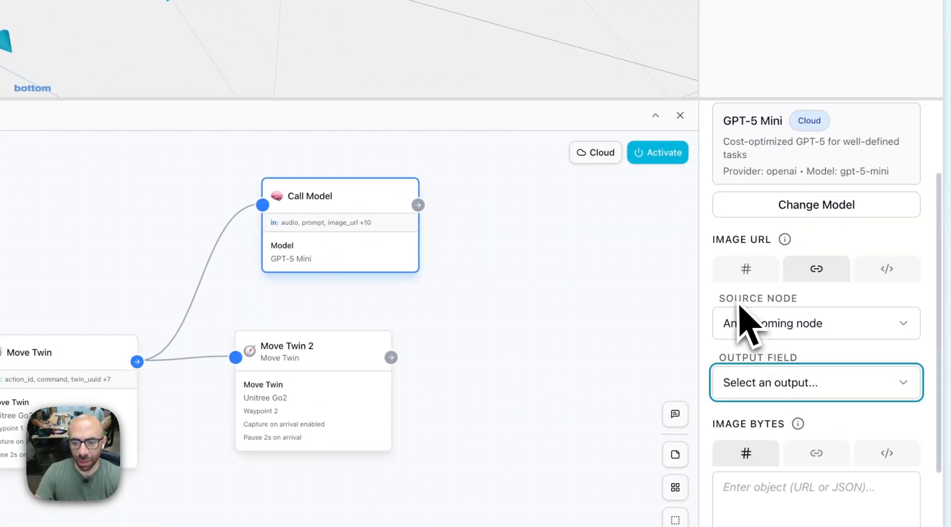
{"action": "left_click_drag", "start_coordinate": [737, 302], "coordinate": [828, 308]}
{"action": "left_click", "coordinate": [811, 331]}
{"action": "left_click", "coordinate": [791, 335]}
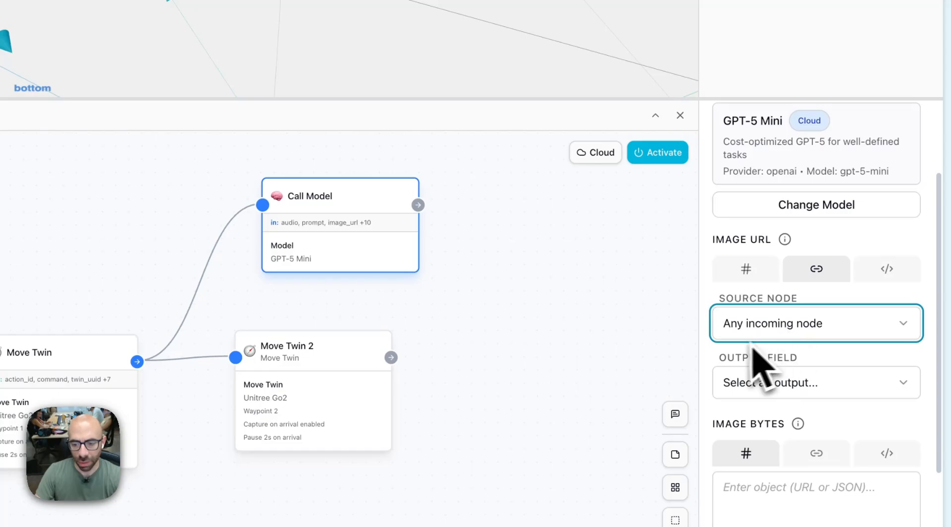
{"action": "left_click", "coordinate": [785, 355]}
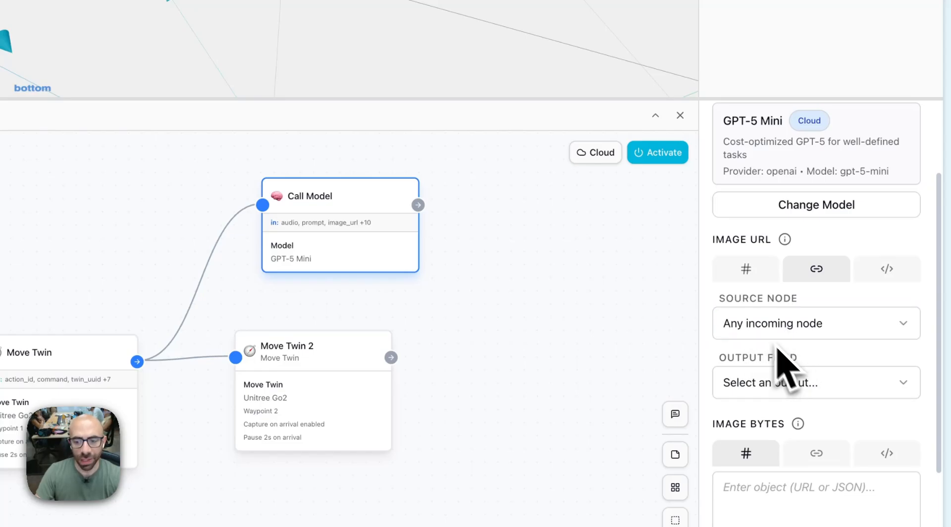
{"action": "left_click", "coordinate": [789, 392]}
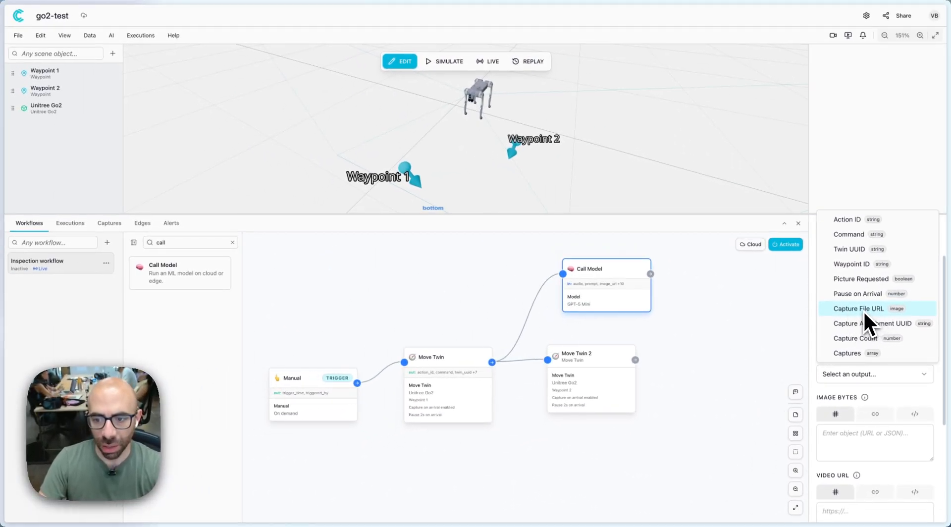
{"action": "left_click", "coordinate": [863, 310]}
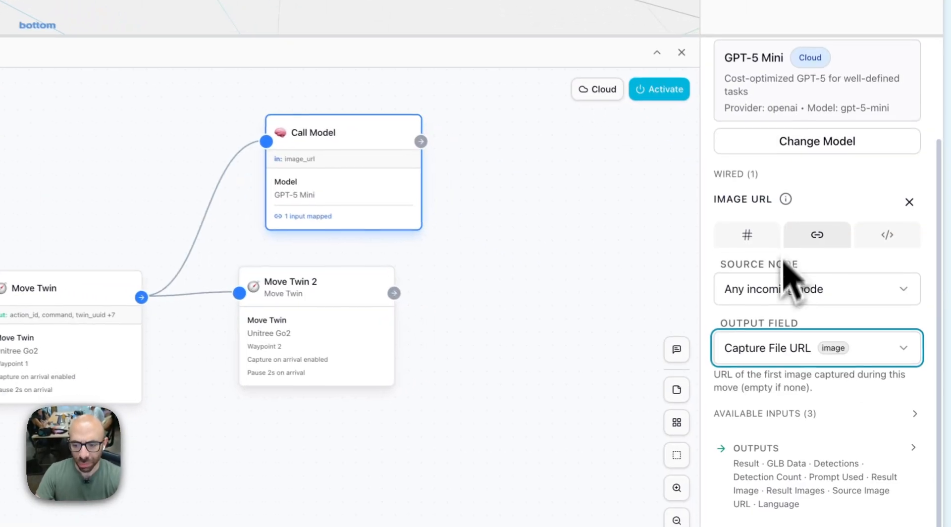
Set the Image URL source node to Move Twin and choose Capture File URL as its output field.
{"action": "left_click", "coordinate": [853, 361]}
{"action": "left_click", "coordinate": [783, 404]}
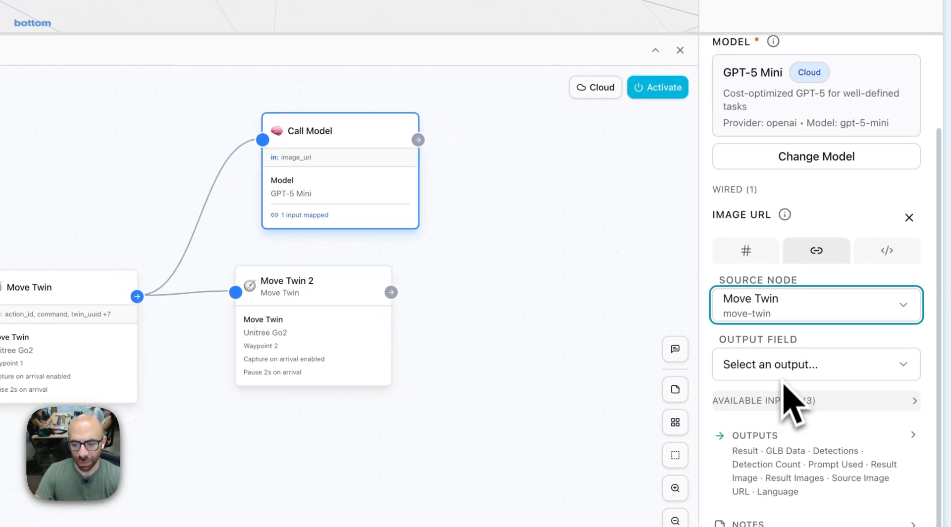
{"action": "left_click", "coordinate": [785, 369]}
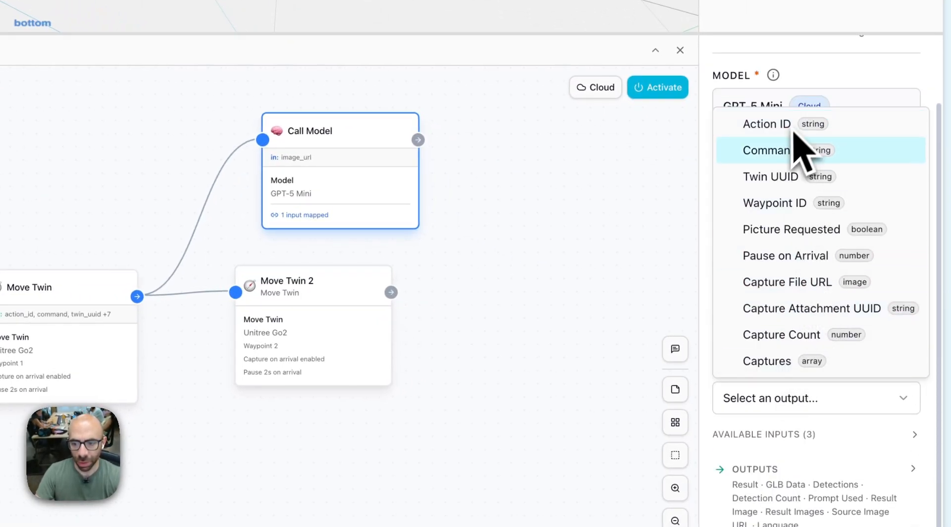
{"action": "left_click", "coordinate": [797, 282]}
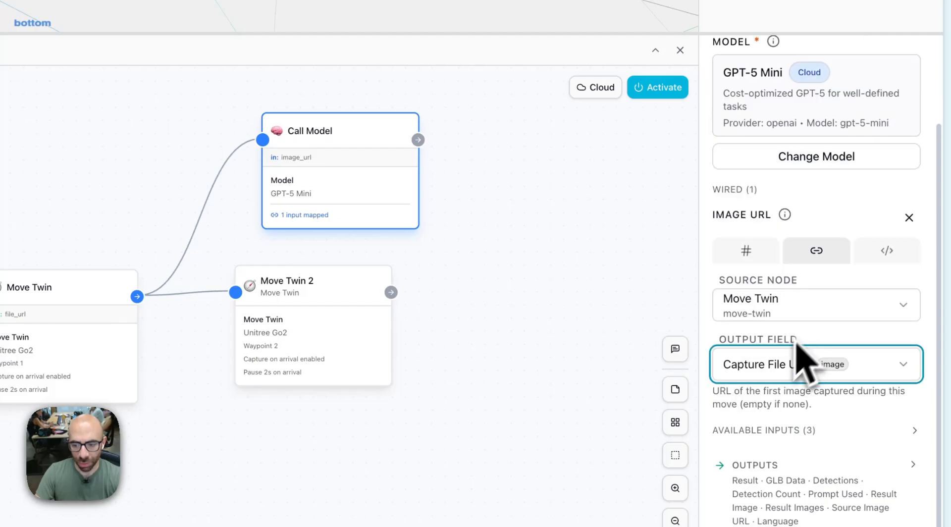
Switch the Image URL source back to any incoming node and reselect Capture File URL as the output field.
{"action": "left_click", "coordinate": [767, 315]}
{"action": "left_click", "coordinate": [774, 349]}
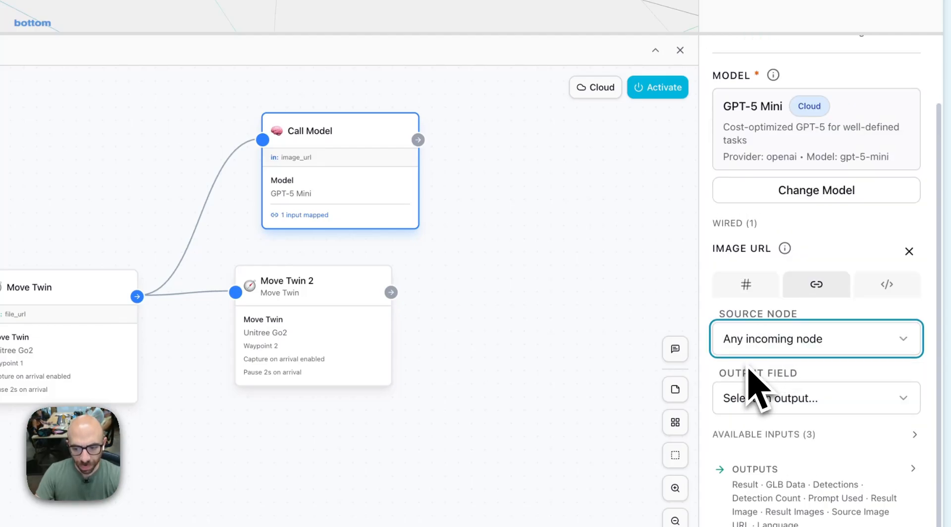
{"action": "left_click", "coordinate": [781, 402]}
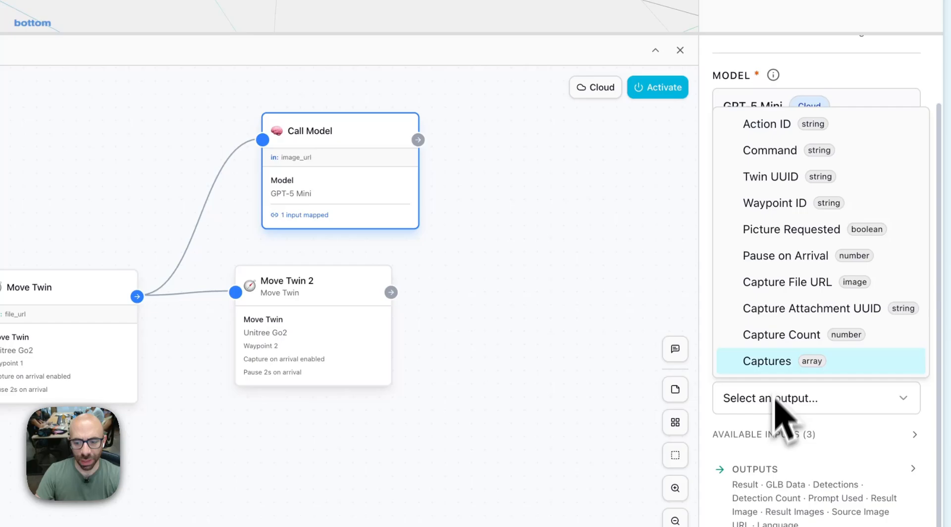
{"action": "left_click", "coordinate": [790, 287]}
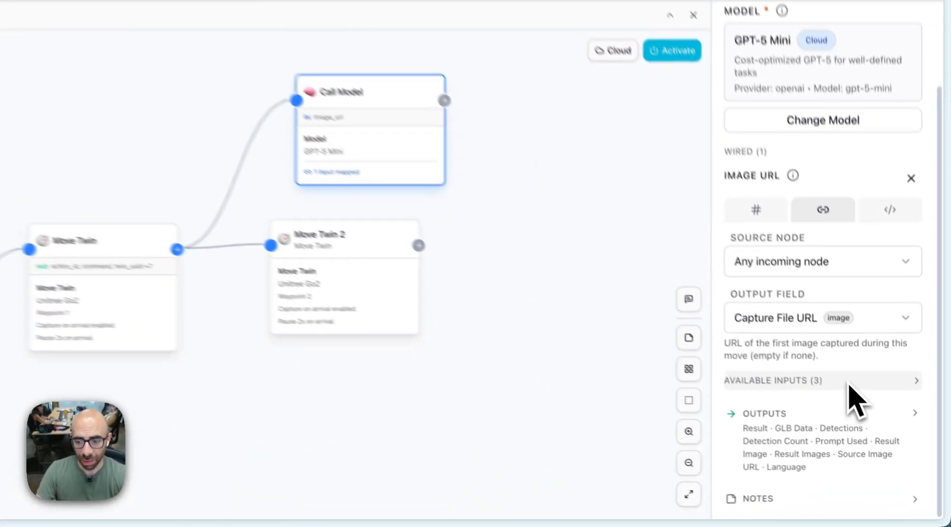
Expand Call Model's available inputs and set the prompt to "Is everyone wearing a protective helmet?".
{"action": "left_click", "coordinate": [890, 440]}
{"action": "scroll", "coordinate": [872, 452], "scroll_direction": "down", "scroll_amount": 4}
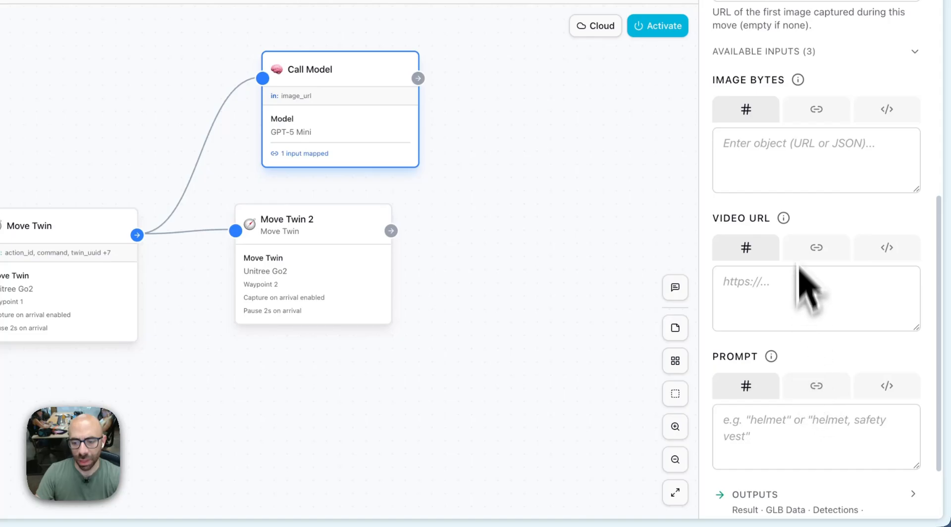
{"action": "scroll", "coordinate": [807, 248], "scroll_direction": "down", "scroll_amount": 3}
{"action": "left_click", "coordinate": [768, 357]}
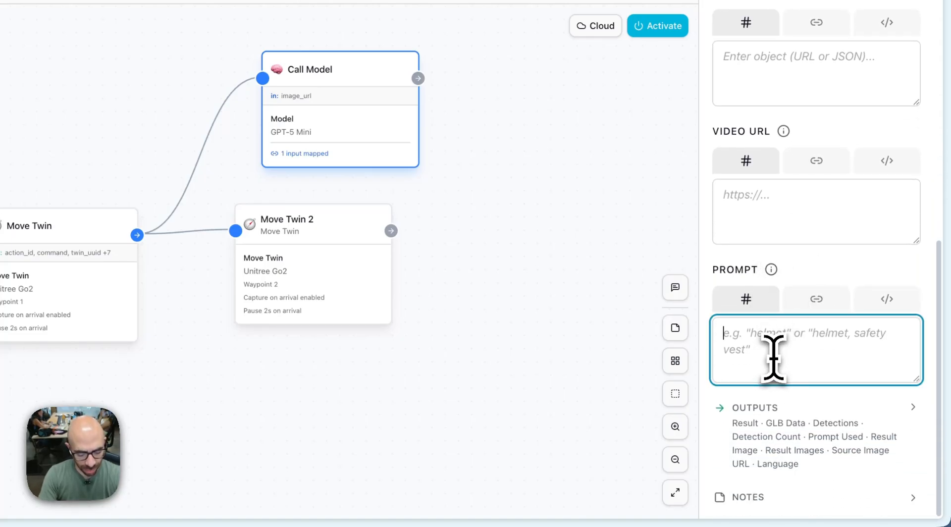
{"action": "type", "text": "Is everyone wearing a protective helmet?"}
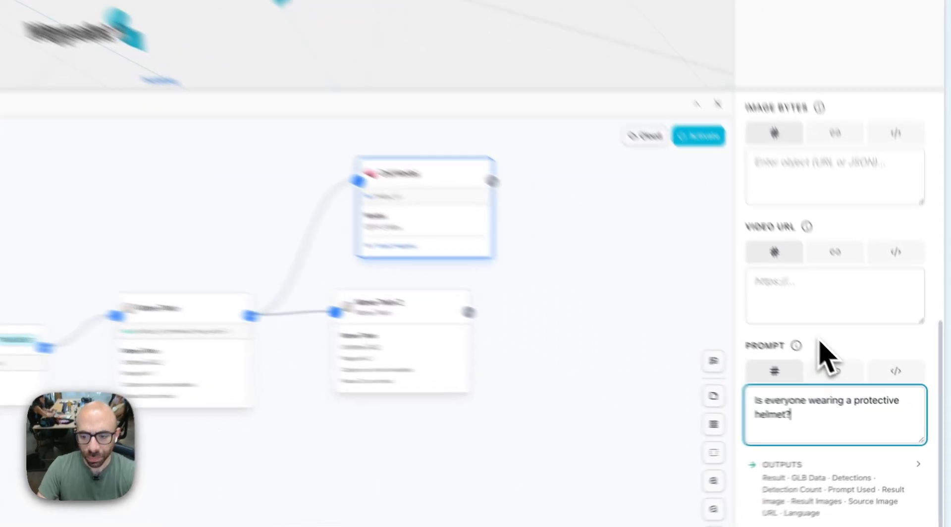
{"action": "left_click", "coordinate": [883, 385]}
{"action": "scroll", "coordinate": [876, 428], "scroll_direction": "down", "scroll_amount": 1}
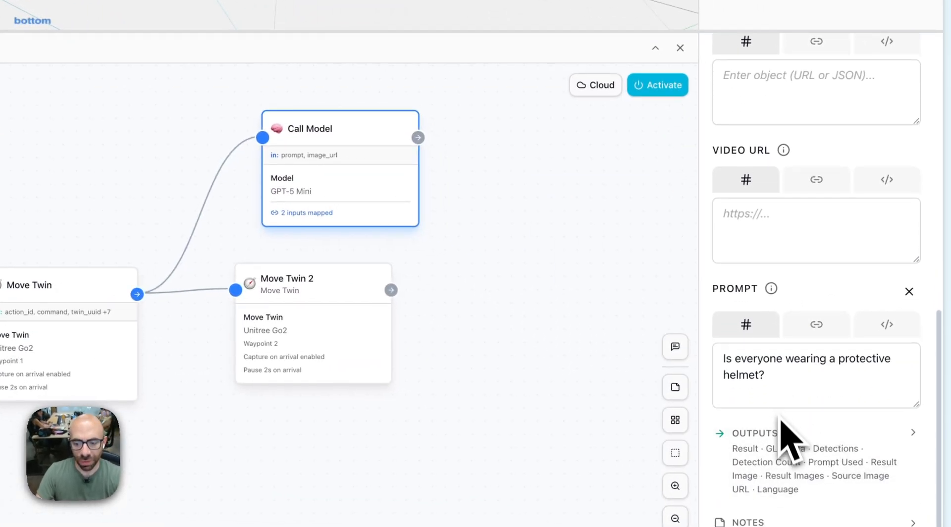
Shift the Call Model node slightly closer to the first Move Twin node and deselect it.
{"action": "scroll", "coordinate": [787, 436], "scroll_direction": "up", "scroll_amount": 10}
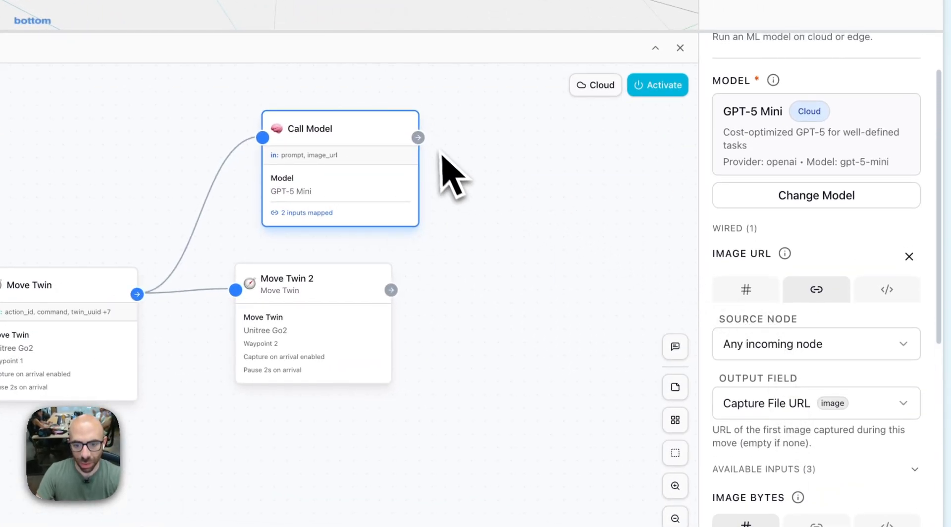
{"action": "left_click_drag", "start_coordinate": [322, 154], "coordinate": [276, 156]}
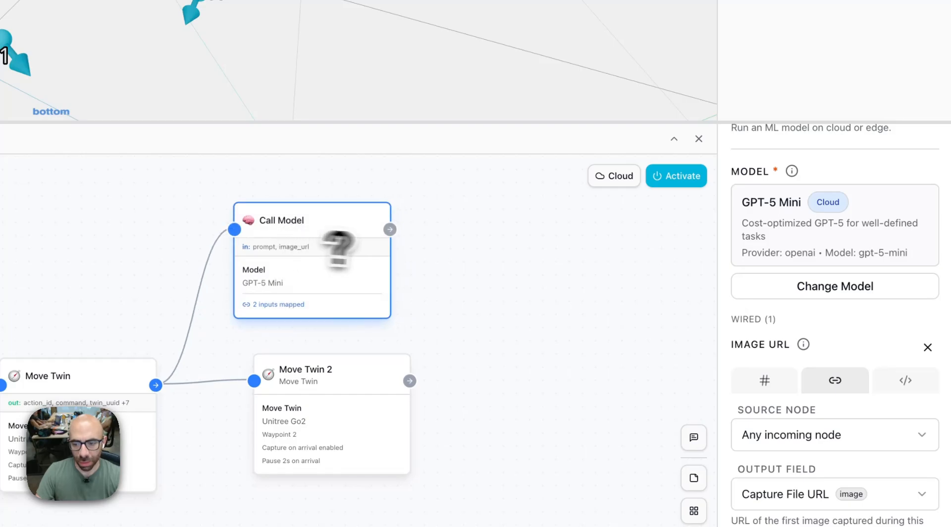
{"action": "scroll", "coordinate": [842, 327], "scroll_direction": "up", "scroll_amount": 3}
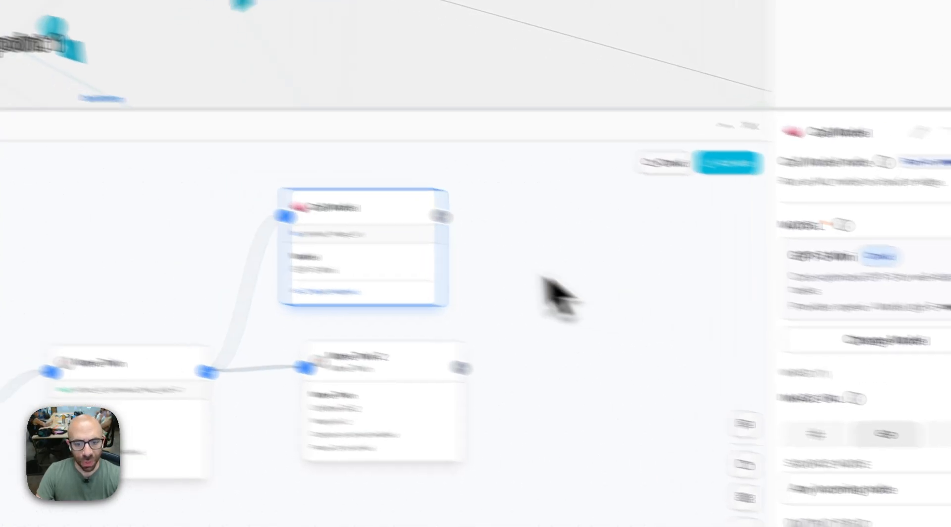
{"action": "left_click", "coordinate": [550, 261]}
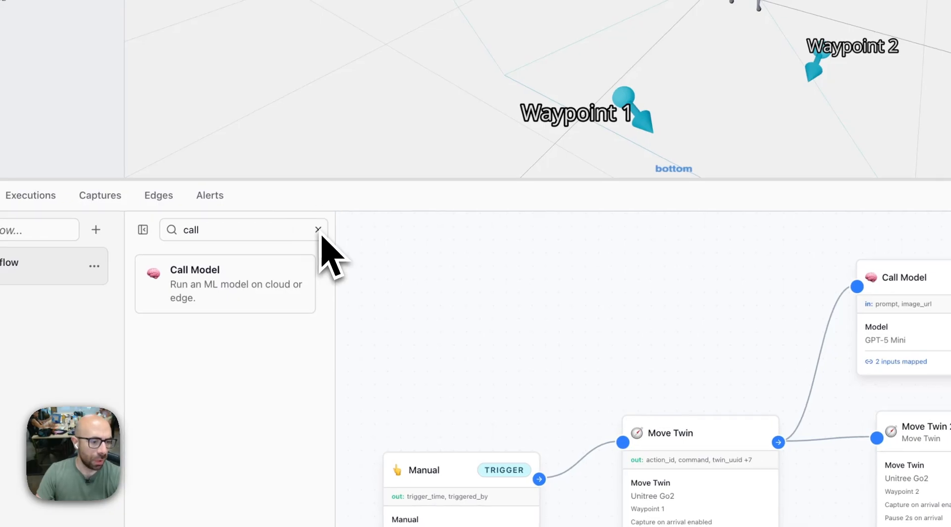
Search the node library for "aler", add a Send Alert node beside Call Model and connect Call Model's output to it.
{"action": "left_click", "coordinate": [319, 231]}
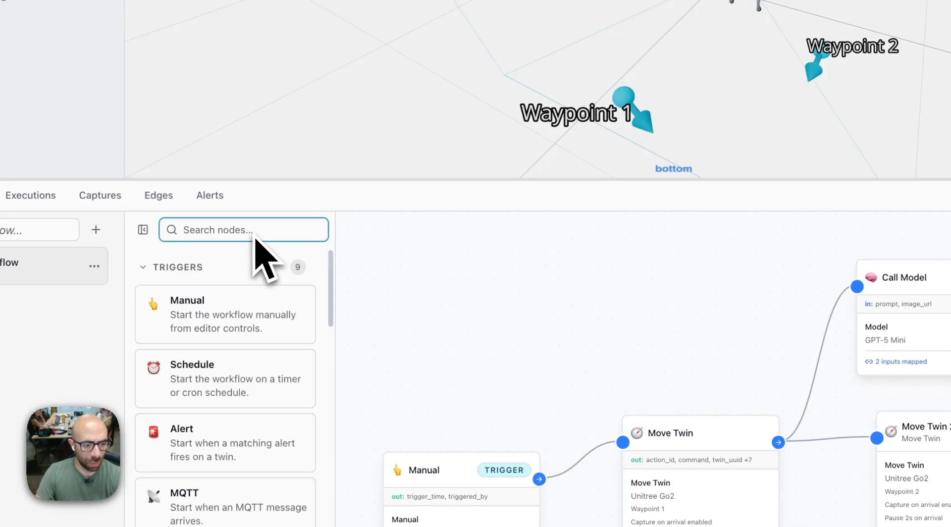
{"action": "type", "text": "aler"}
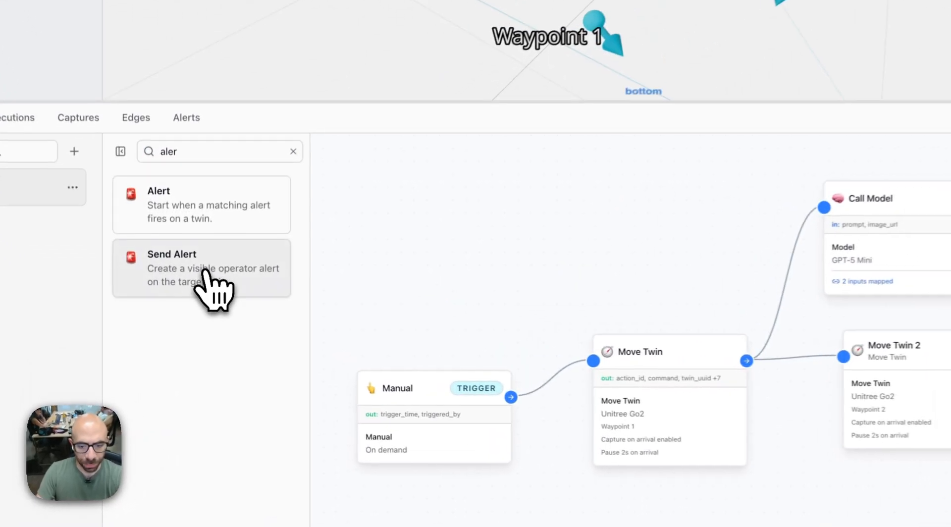
{"action": "left_click", "coordinate": [206, 272]}
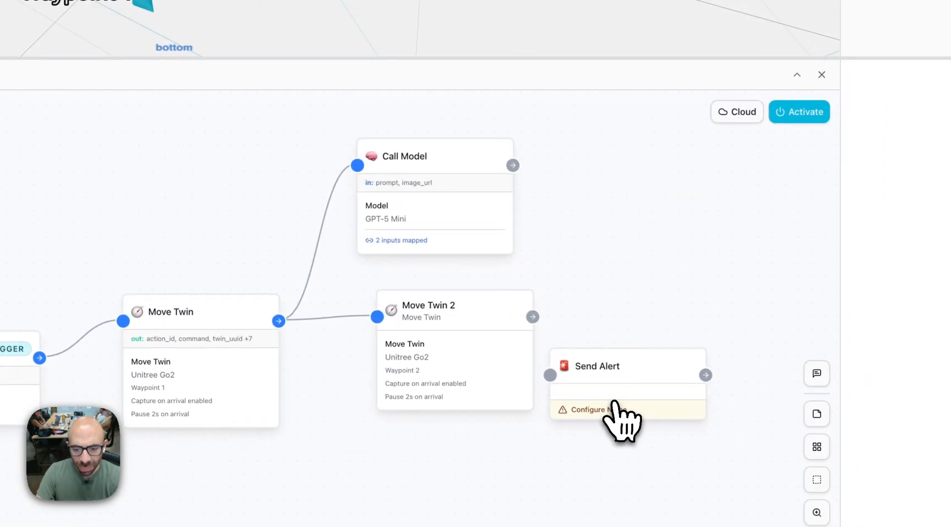
{"action": "left_click_drag", "start_coordinate": [620, 411], "coordinate": [644, 201]}
{"action": "left_click", "coordinate": [611, 297]}
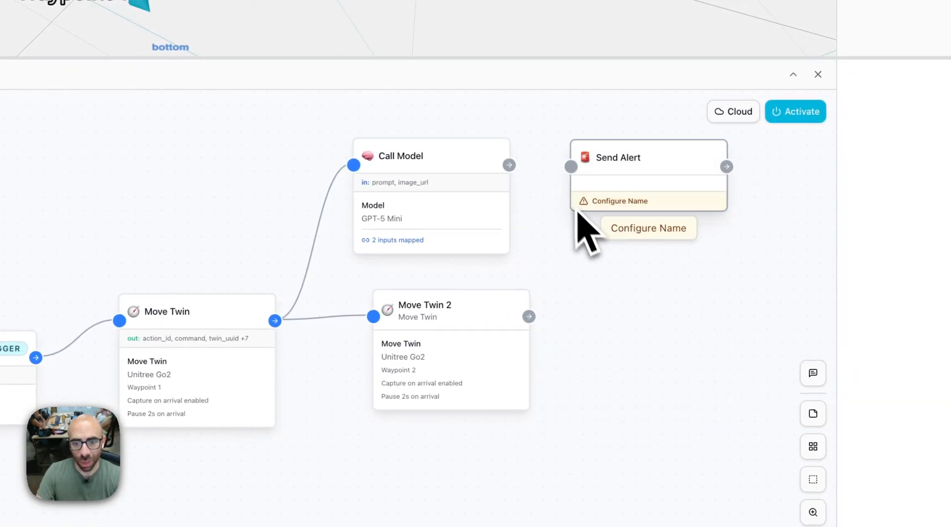
{"action": "left_click_drag", "start_coordinate": [509, 165], "coordinate": [575, 167]}
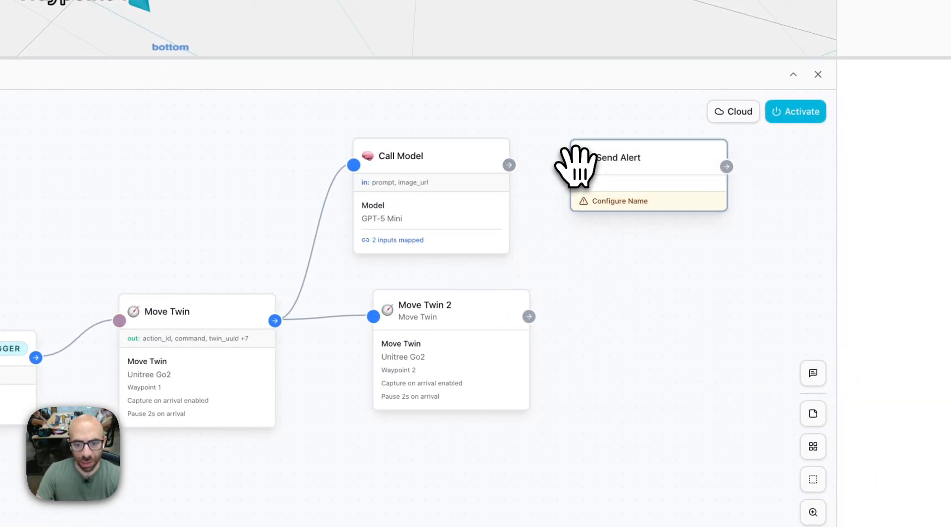
Set the Send Alert node's target twin to Unitree Go2 and its severity to Critical.
{"action": "left_click", "coordinate": [645, 164]}
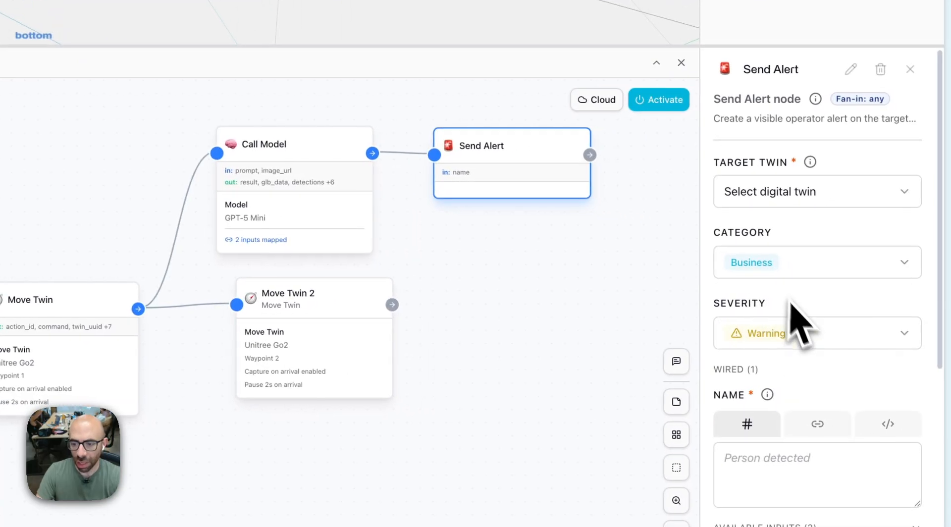
{"action": "left_click", "coordinate": [768, 199]}
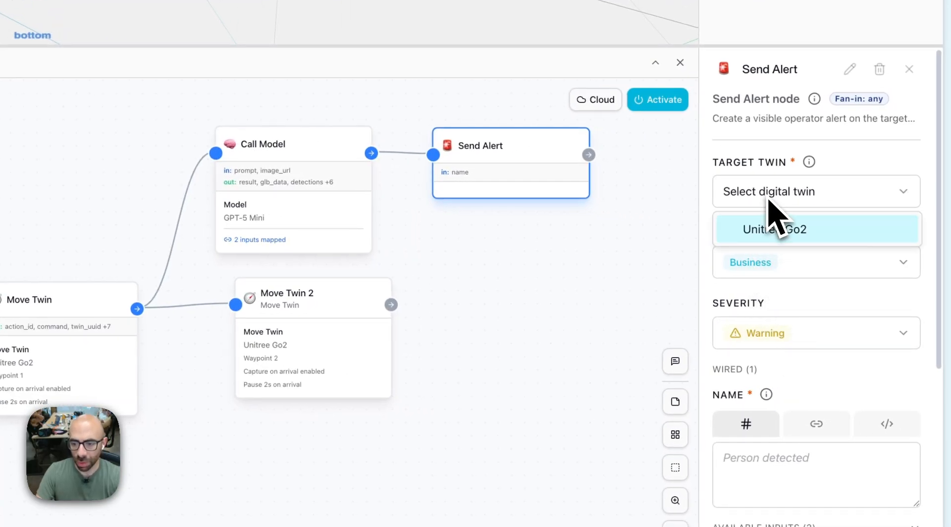
{"action": "left_click", "coordinate": [824, 234]}
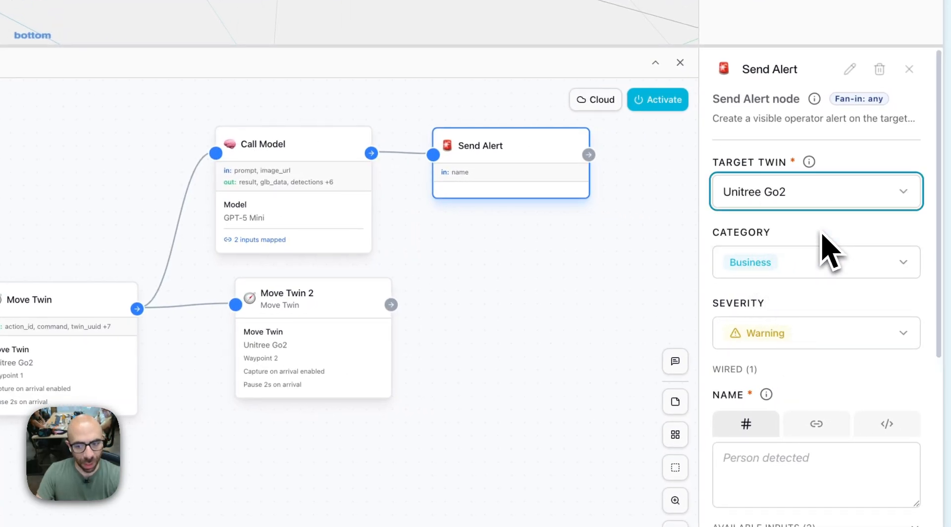
{"action": "left_click", "coordinate": [795, 333]}
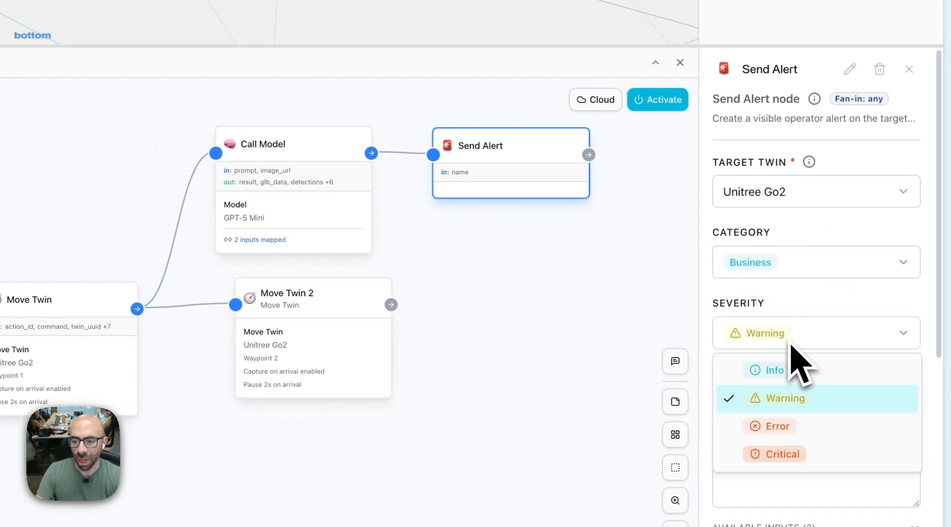
{"action": "left_click", "coordinate": [791, 468]}
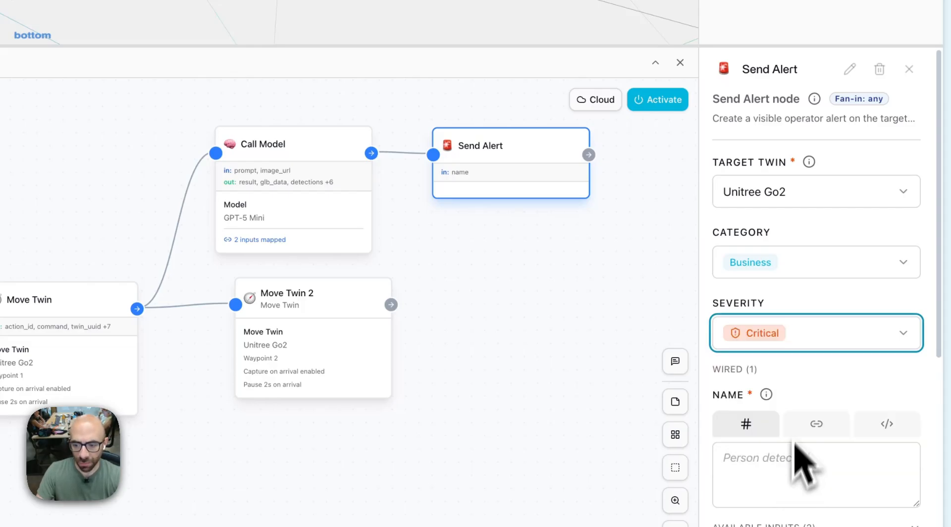
Name the alert "Waypoint reached" in the Send Alert node.
{"action": "scroll", "coordinate": [807, 404], "scroll_direction": "down", "scroll_amount": 3}
{"action": "left_click", "coordinate": [778, 332]}
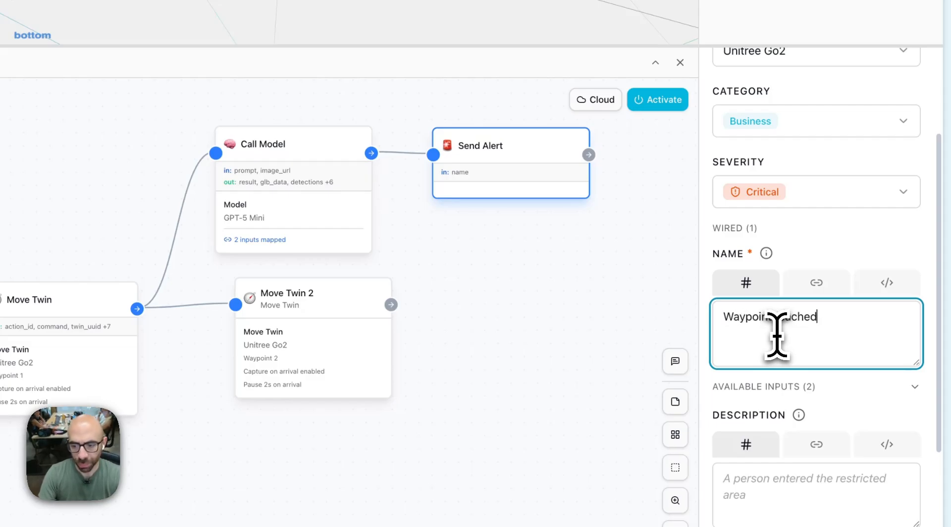
{"action": "left_click", "coordinate": [823, 407]}
Link the alert's Description input to the Result output of any incoming node.
{"action": "scroll", "coordinate": [832, 426], "scroll_direction": "down", "scroll_amount": 1}
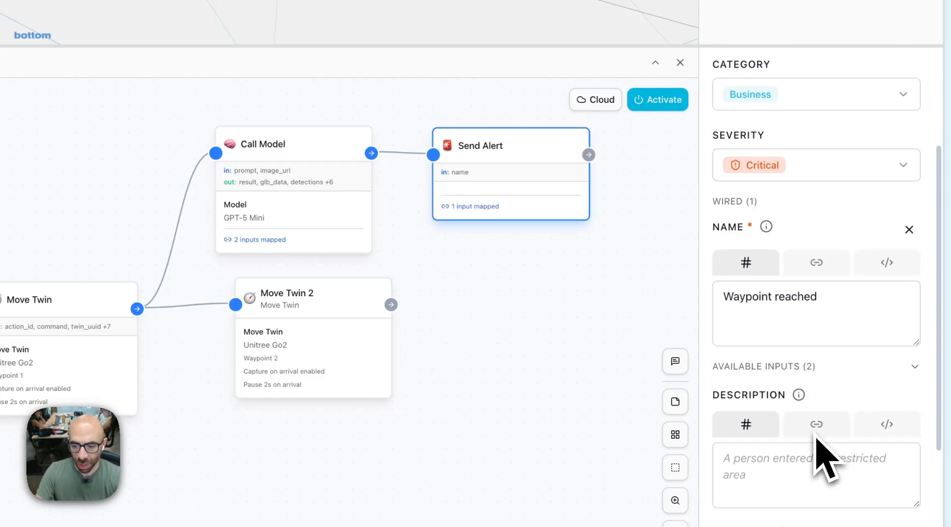
{"action": "left_click", "coordinate": [817, 434]}
{"action": "scroll", "coordinate": [817, 446], "scroll_direction": "down", "scroll_amount": 4}
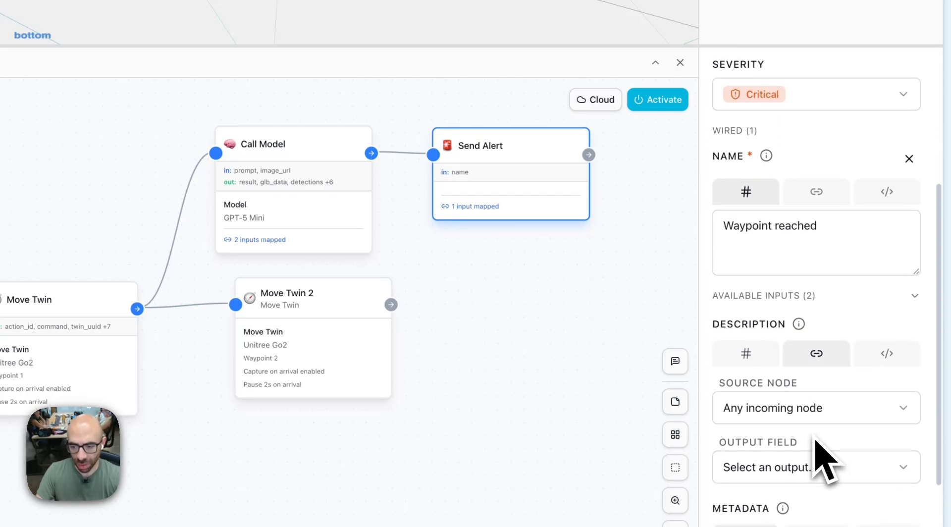
{"action": "left_click", "coordinate": [791, 353]}
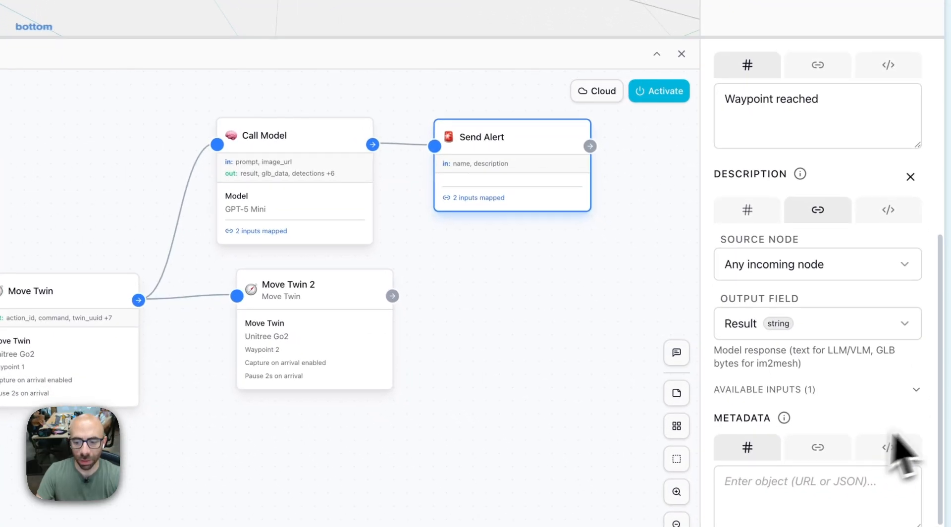
{"action": "scroll", "coordinate": [901, 451], "scroll_direction": "down", "scroll_amount": 2}
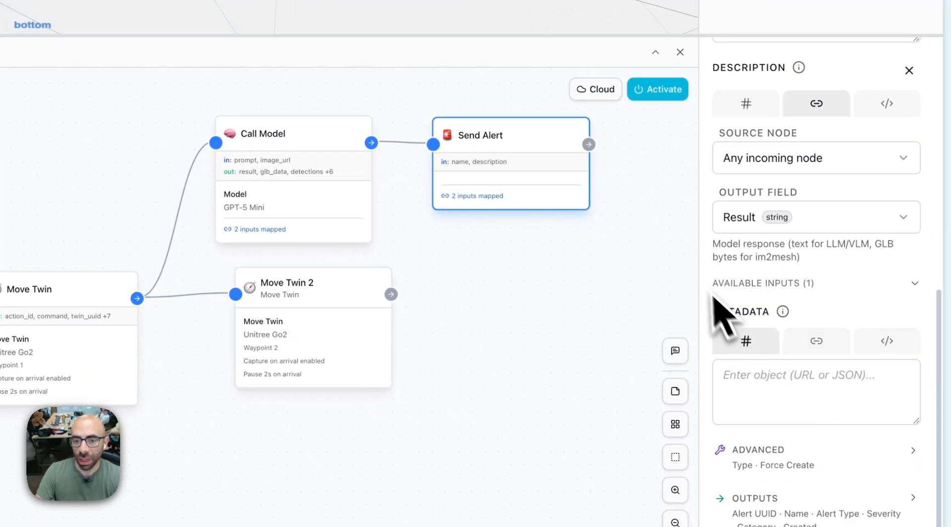
Select the Manual trigger node at the start of the workflow.
{"action": "left_click", "coordinate": [248, 319]}
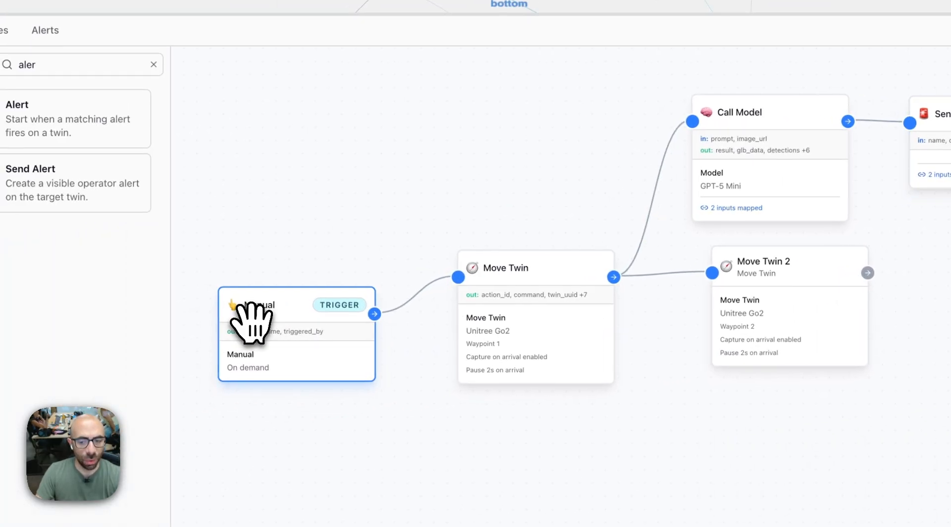